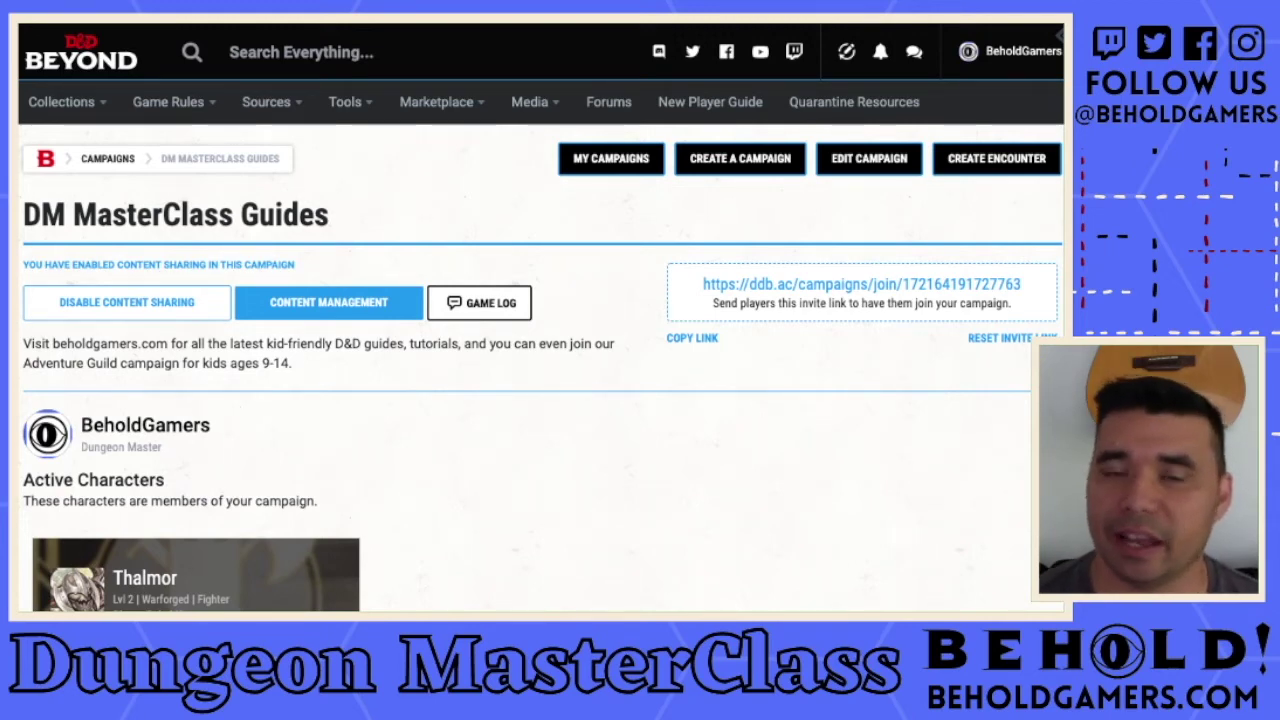
Step: Scroll down the DM MasterClass Guides campaign page to reach Create Encounter
{"action": "scroll", "coordinate": [541, 318], "scroll_direction": "down", "scroll_amount": 1}
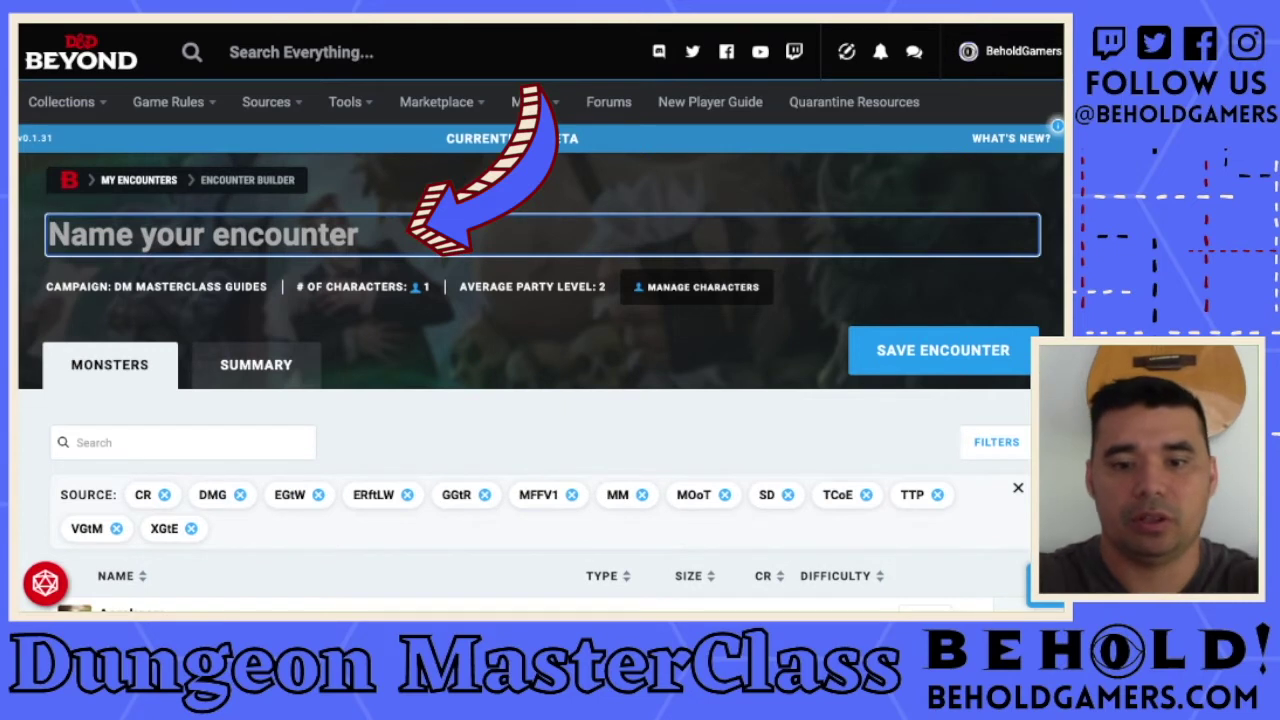
Step: Enter 'Deadly Encounter' as the new encounter's title
{"action": "type", "text": "D"}
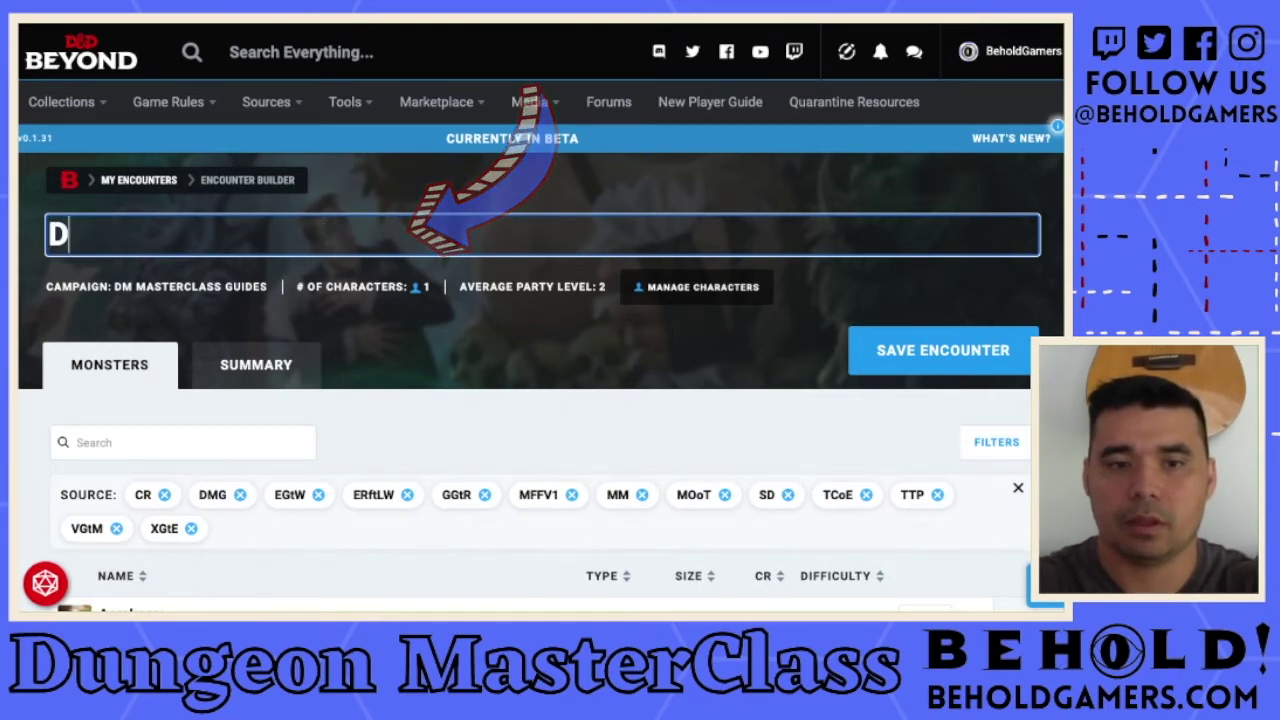
{"action": "type", "text": "eadly "}
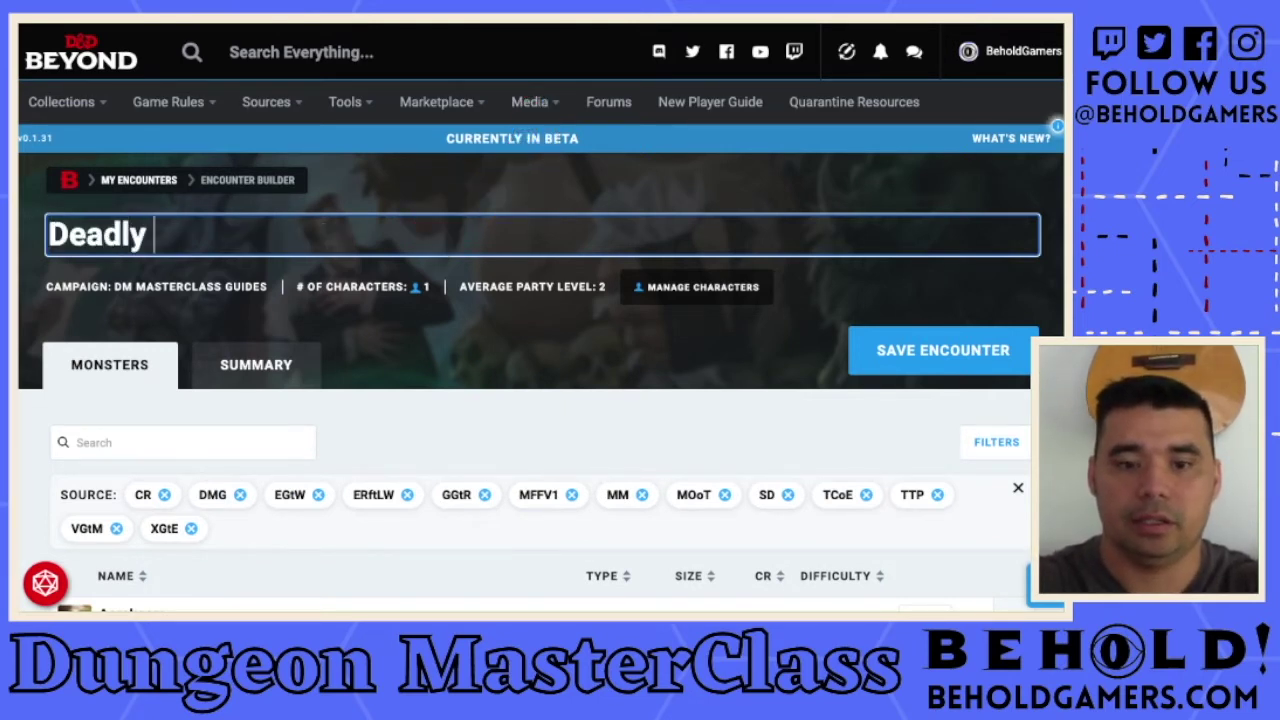
{"action": "type", "text": "Encounter"}
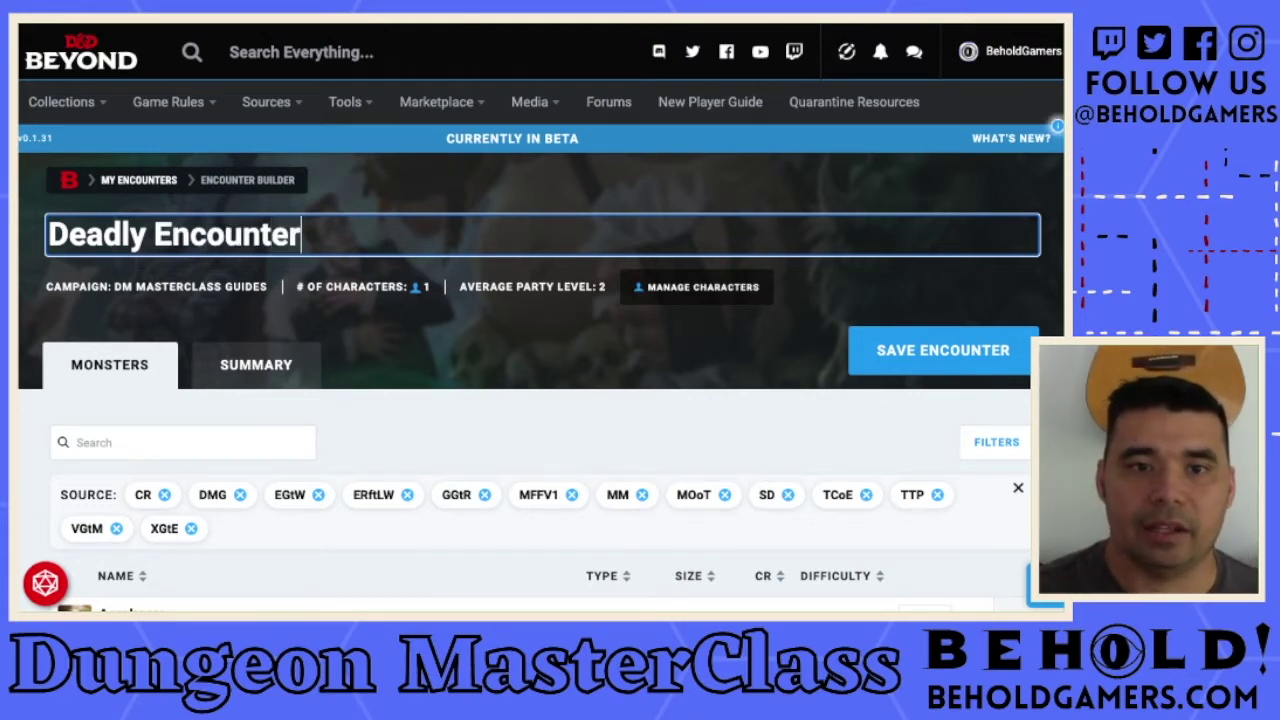
{"action": "key", "text": "Return"}
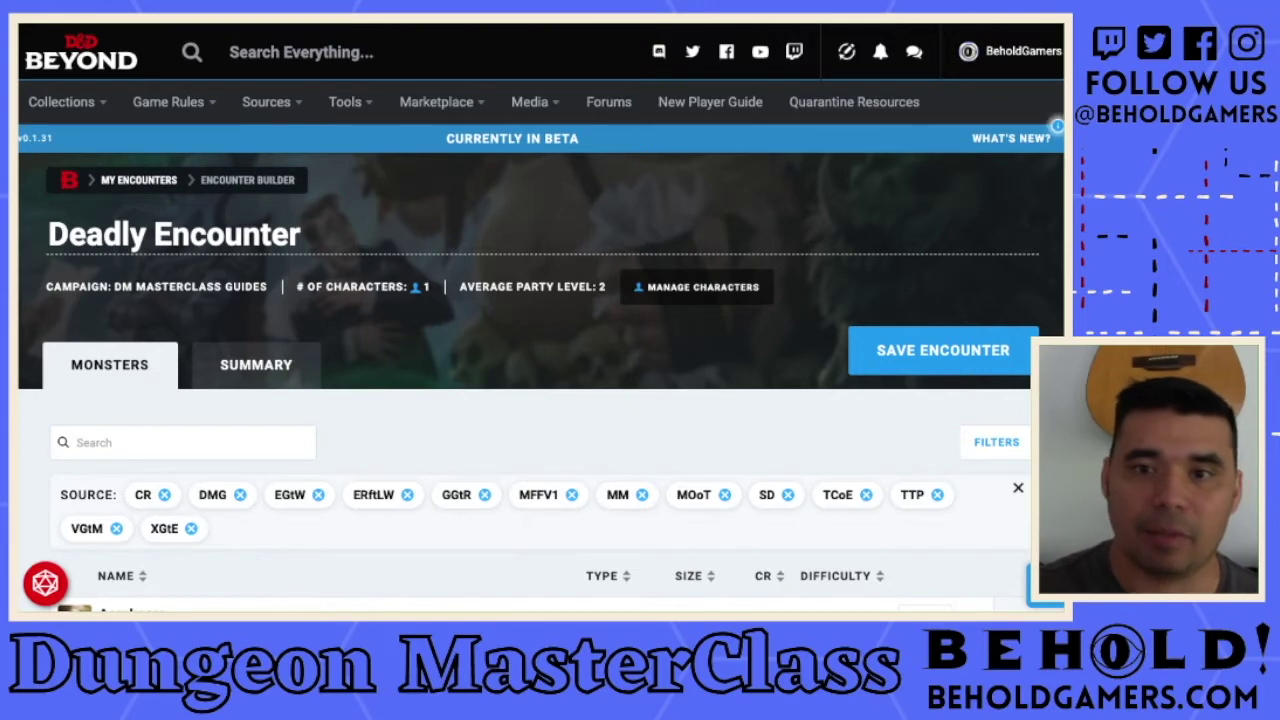
Step: Scroll down and open the monster Filters panel showing the 13 selected sources
{"action": "scroll", "coordinate": [541, 317], "scroll_direction": "down", "scroll_amount": 3}
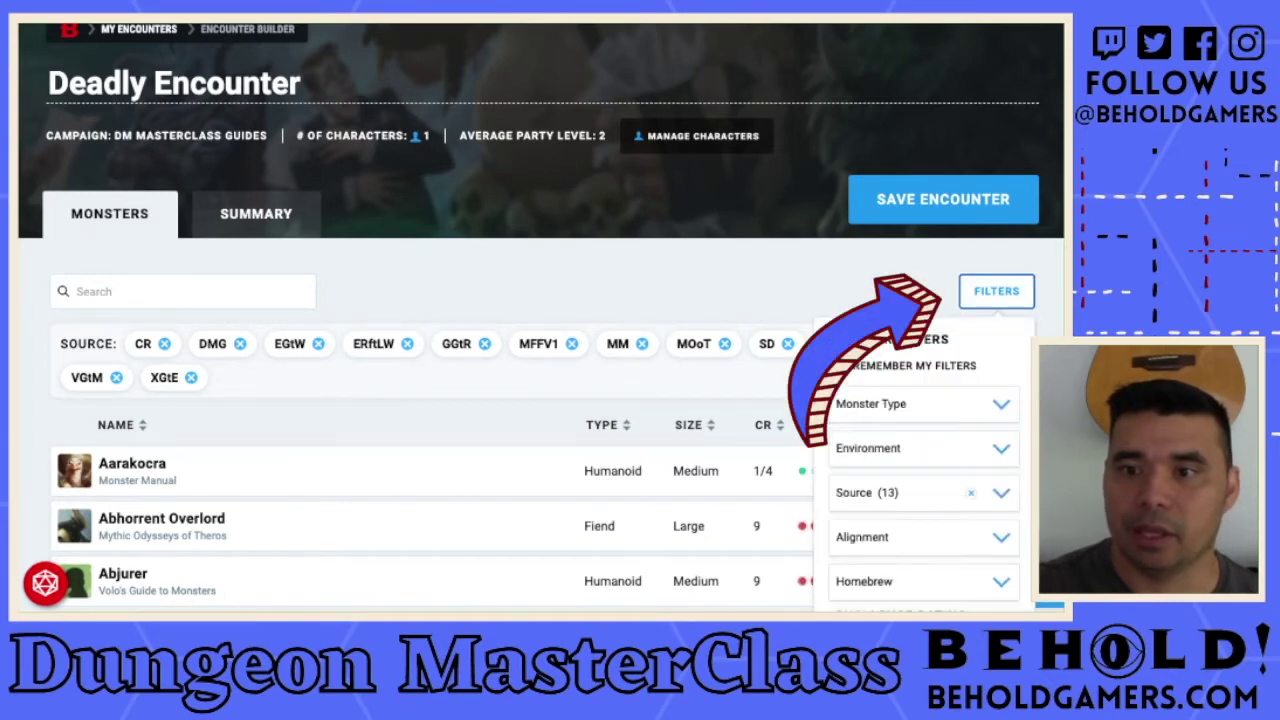
{"action": "scroll", "coordinate": [541, 318], "scroll_direction": "down", "scroll_amount": 2}
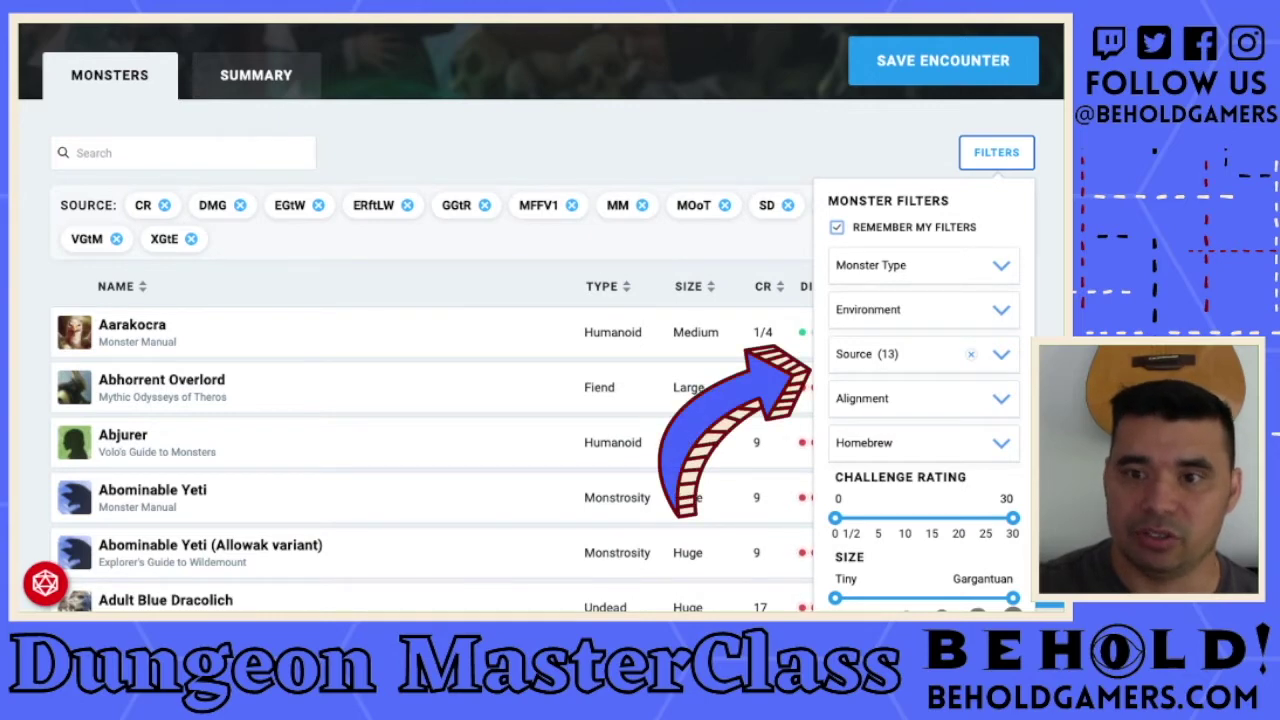
{"action": "left_click", "coordinate": [900, 353]}
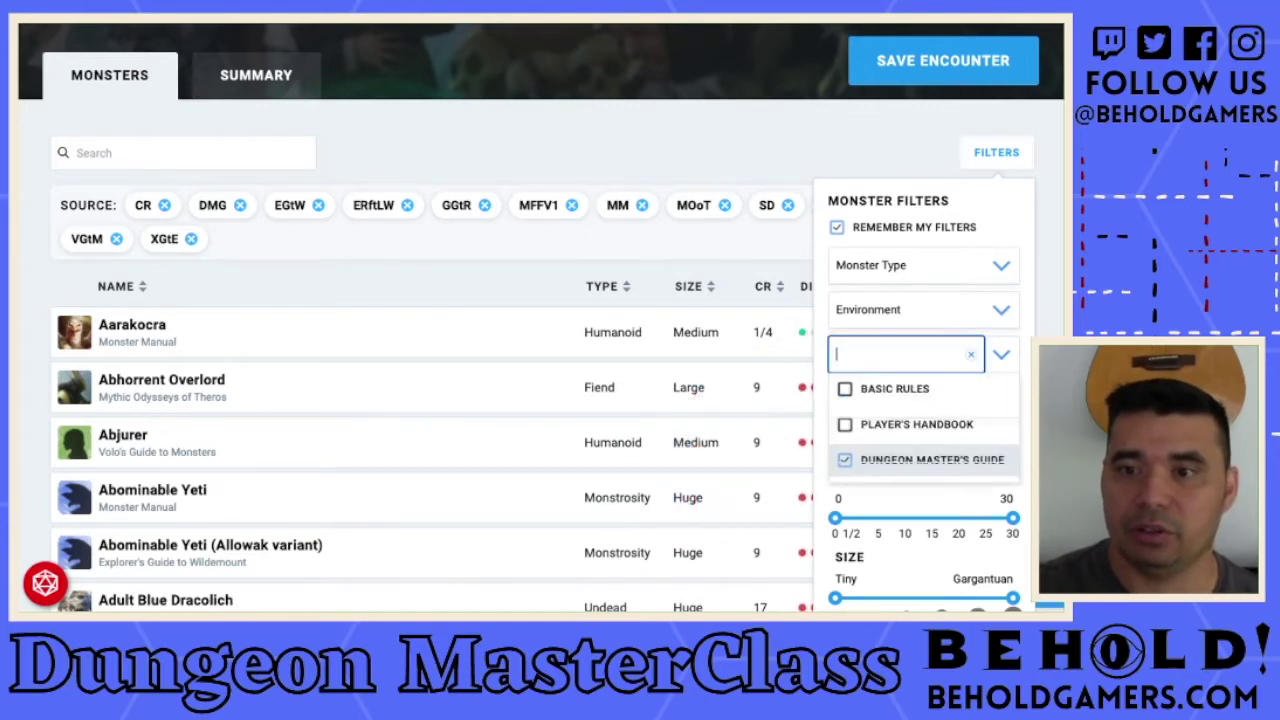
{"action": "scroll", "coordinate": [540, 400], "scroll_direction": "down", "scroll_amount": 3}
{"action": "scroll", "coordinate": [540, 400], "scroll_direction": "down", "scroll_amount": 1}
{"action": "scroll", "coordinate": [923, 330], "scroll_direction": "down", "scroll_amount": 5}
{"action": "scroll", "coordinate": [923, 360], "scroll_direction": "down", "scroll_amount": 4}
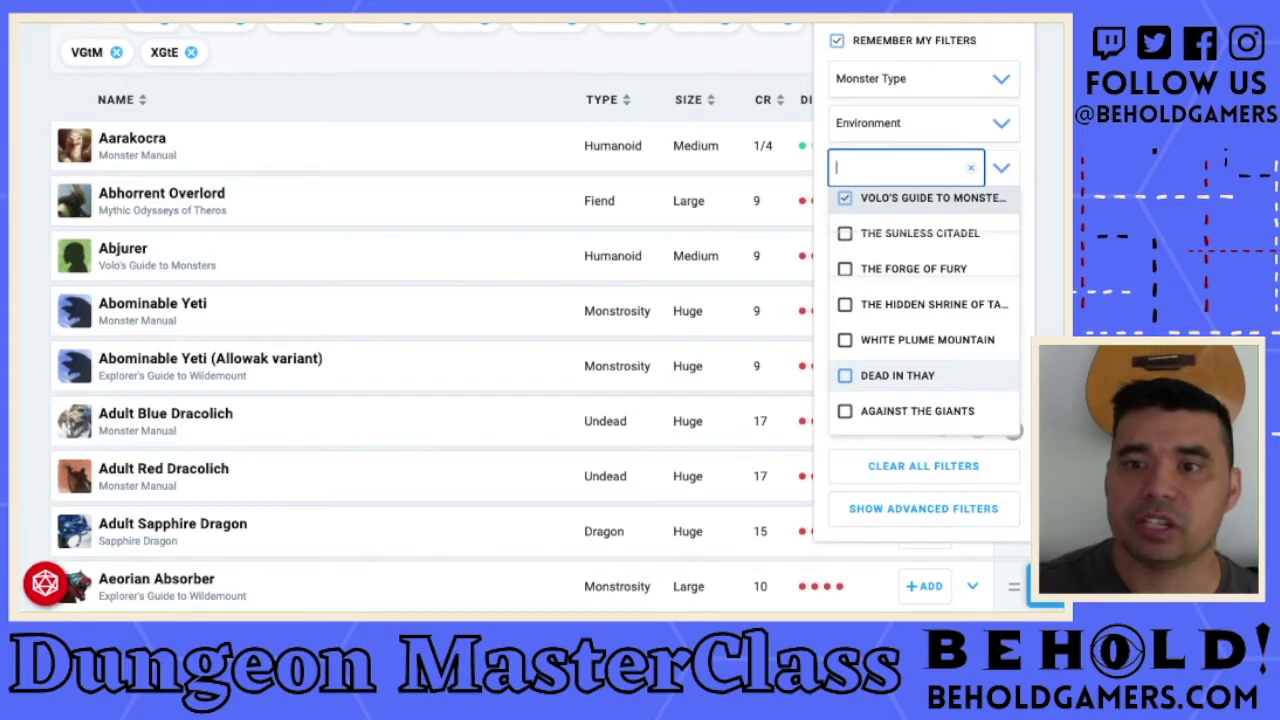
{"action": "scroll", "coordinate": [920, 370], "scroll_direction": "up", "scroll_amount": 5}
{"action": "scroll", "coordinate": [924, 310], "scroll_direction": "up", "scroll_amount": 4}
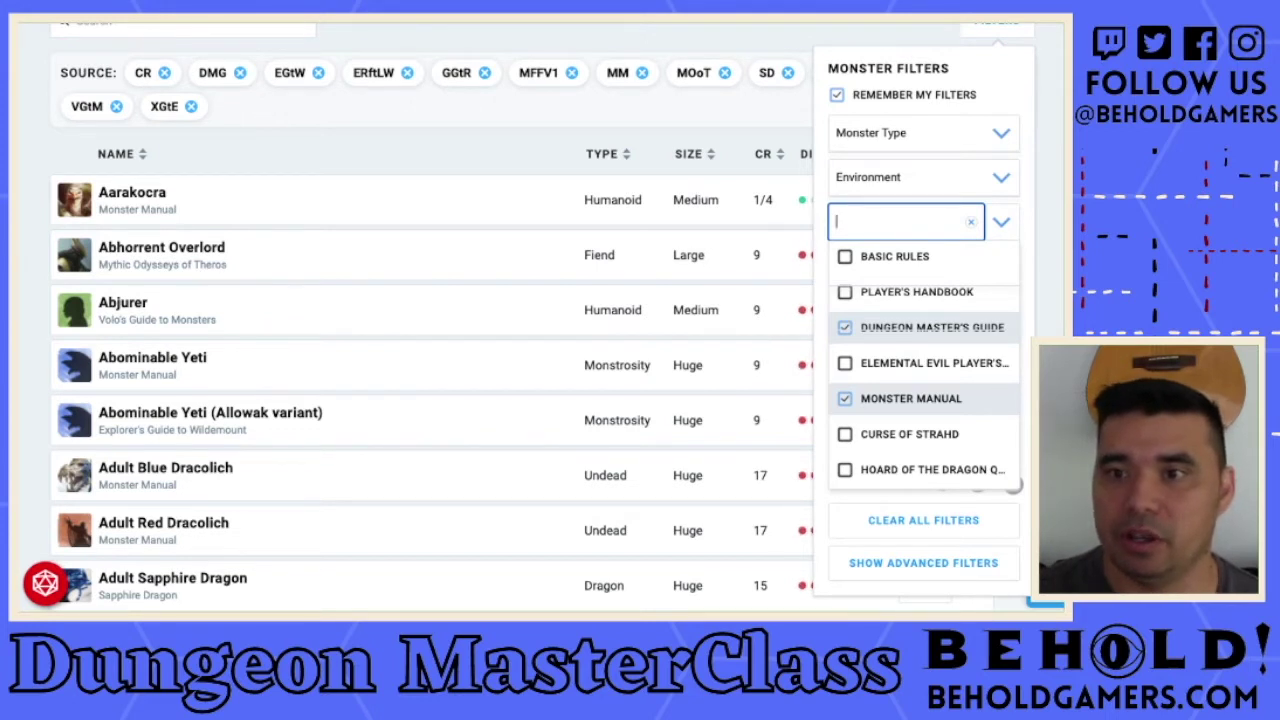
{"action": "key", "text": "Escape"}
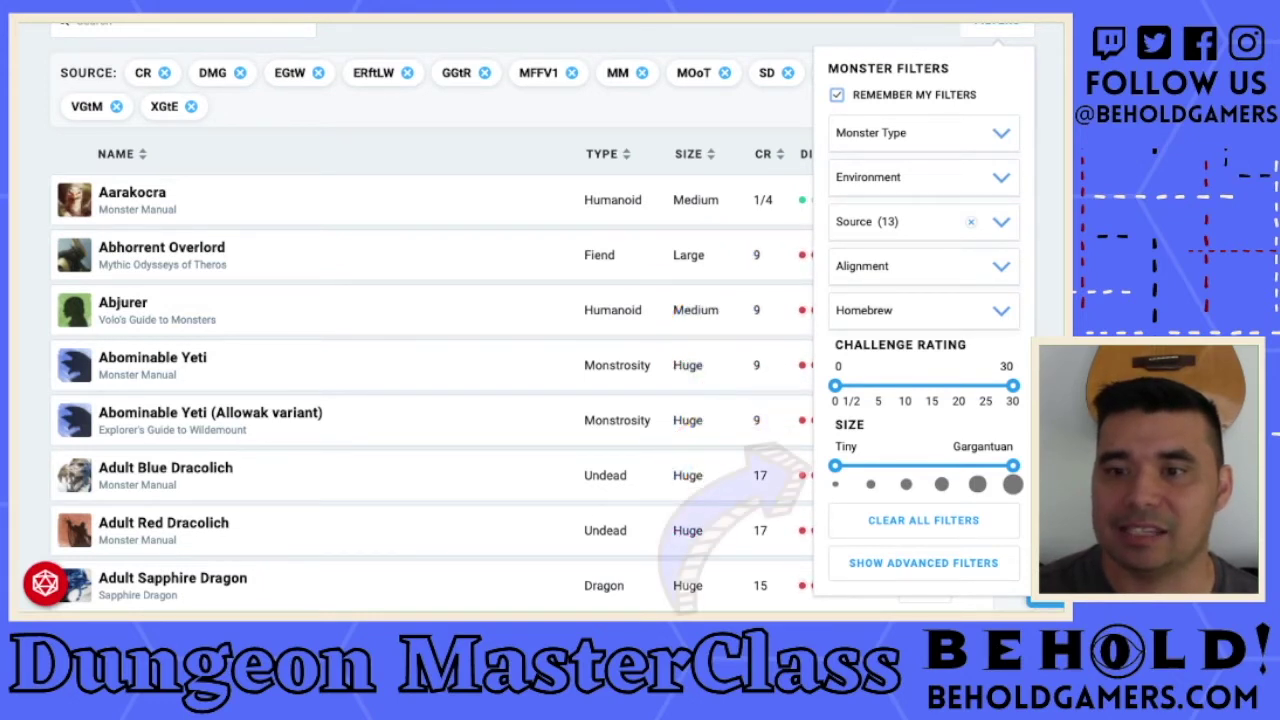
{"action": "scroll", "coordinate": [540, 380], "scroll_direction": "down", "scroll_amount": 1}
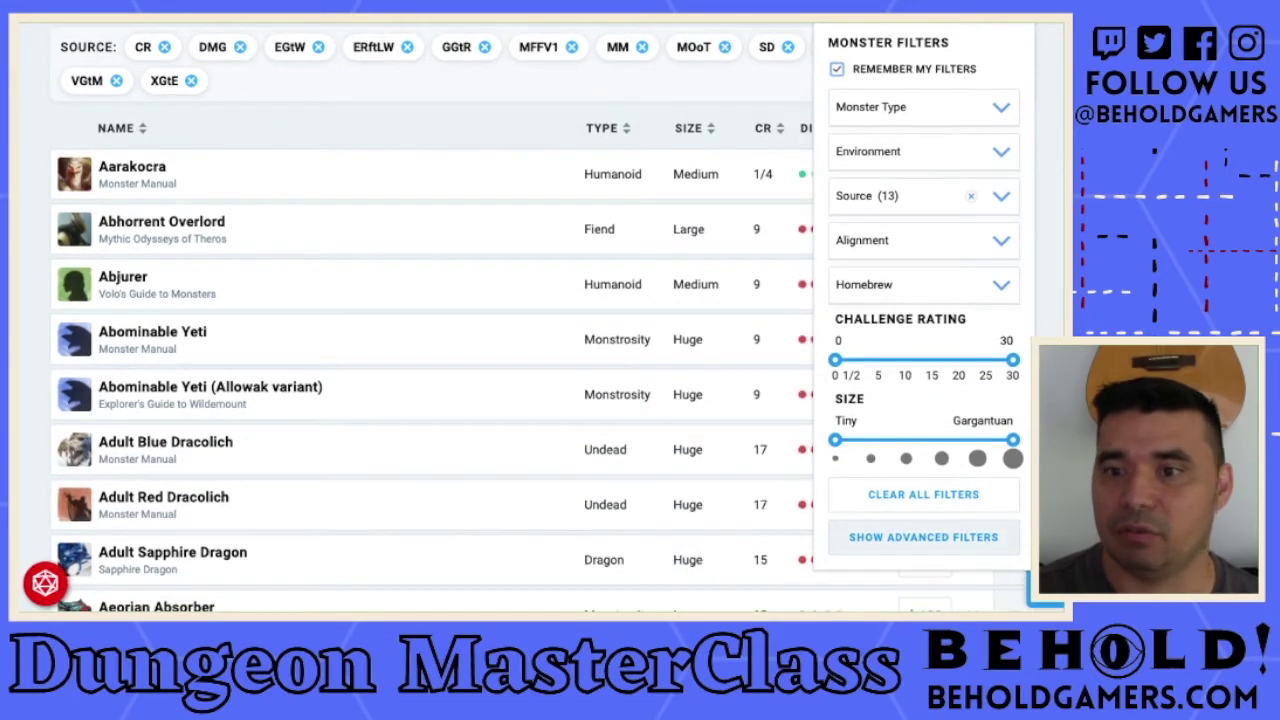
Step: Reveal the advanced monster filters and cap the challenge rating at 1
{"action": "left_click", "coordinate": [923, 537]}
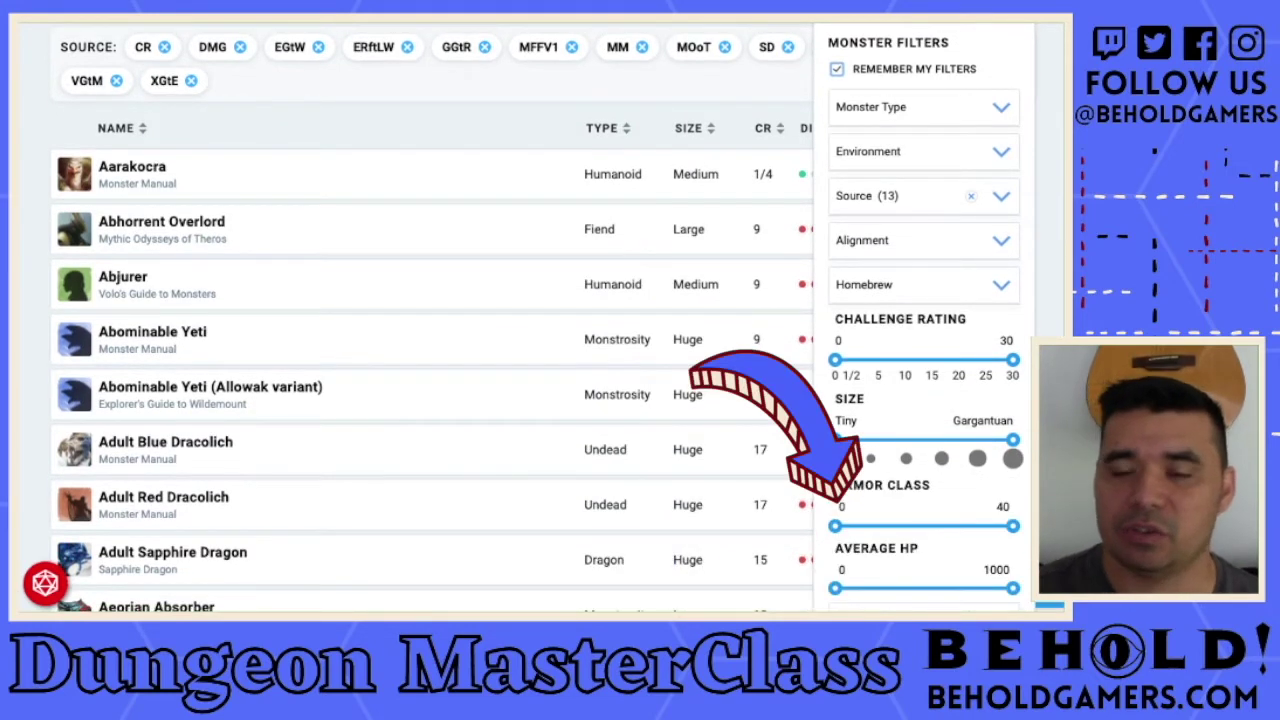
{"action": "scroll", "coordinate": [540, 318], "scroll_direction": "down", "scroll_amount": 3}
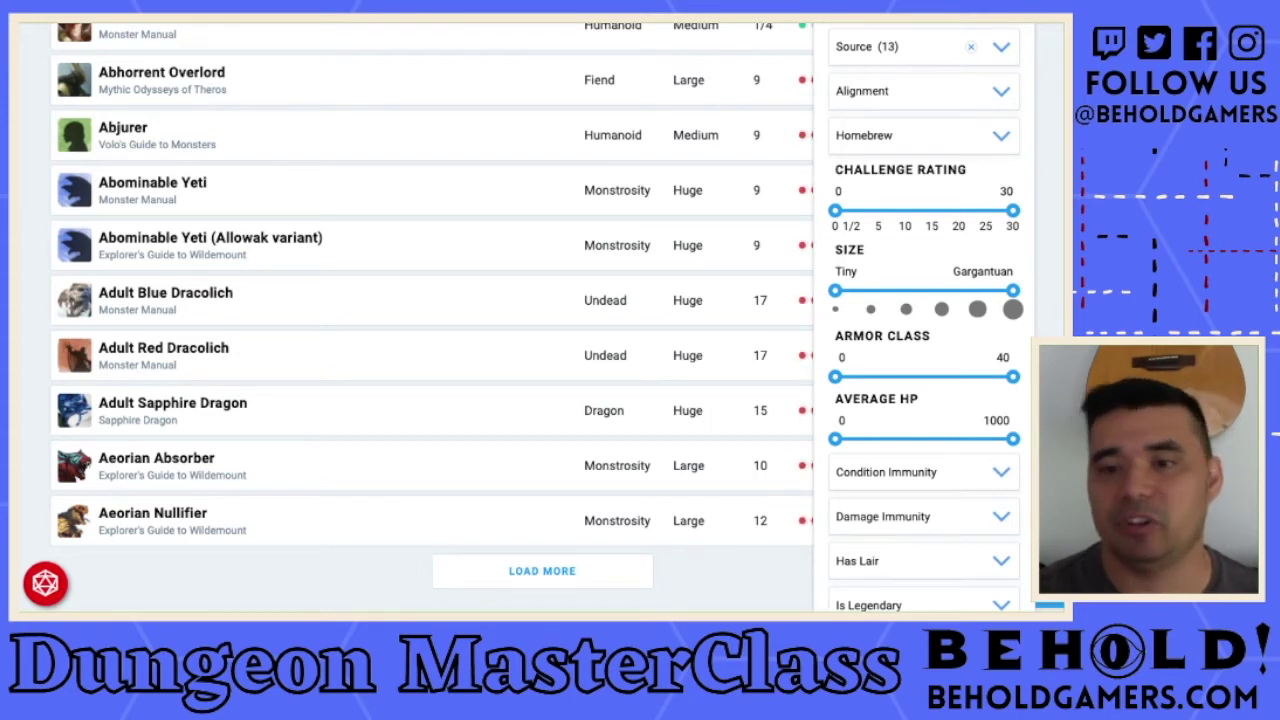
{"action": "scroll", "coordinate": [540, 300], "scroll_direction": "down", "scroll_amount": 3}
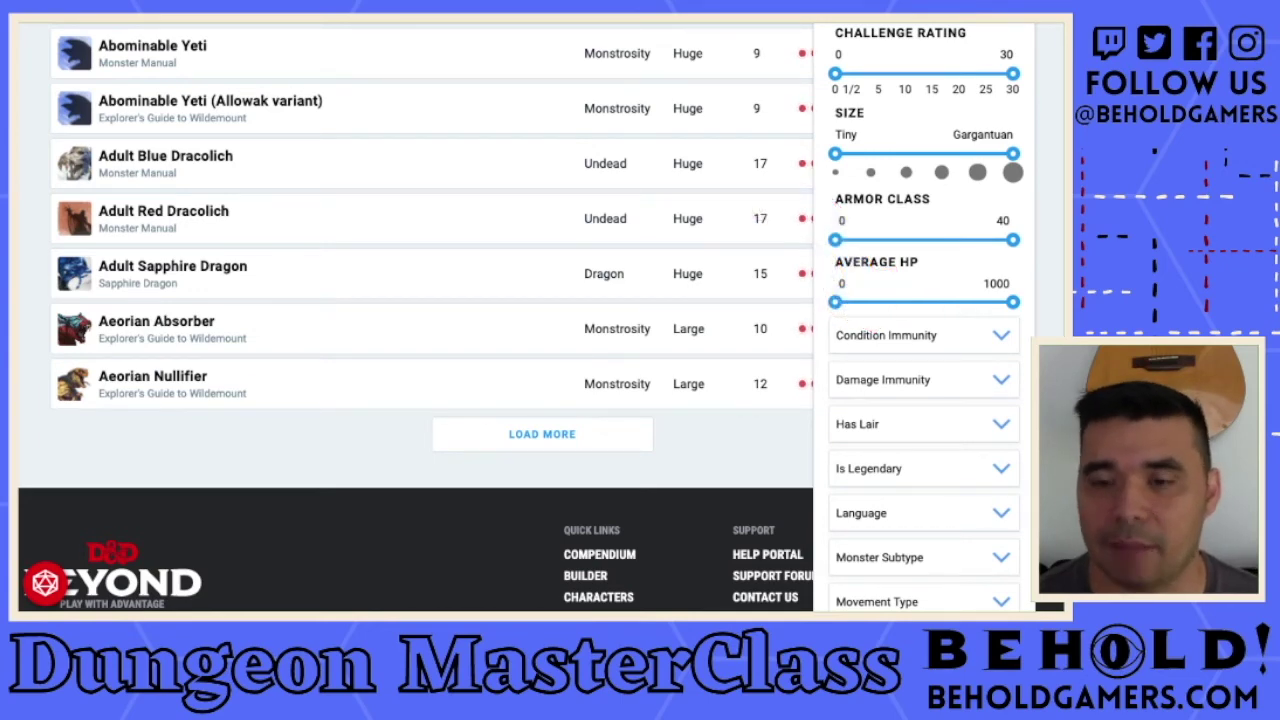
{"action": "scroll", "coordinate": [540, 300], "scroll_direction": "down", "scroll_amount": 2}
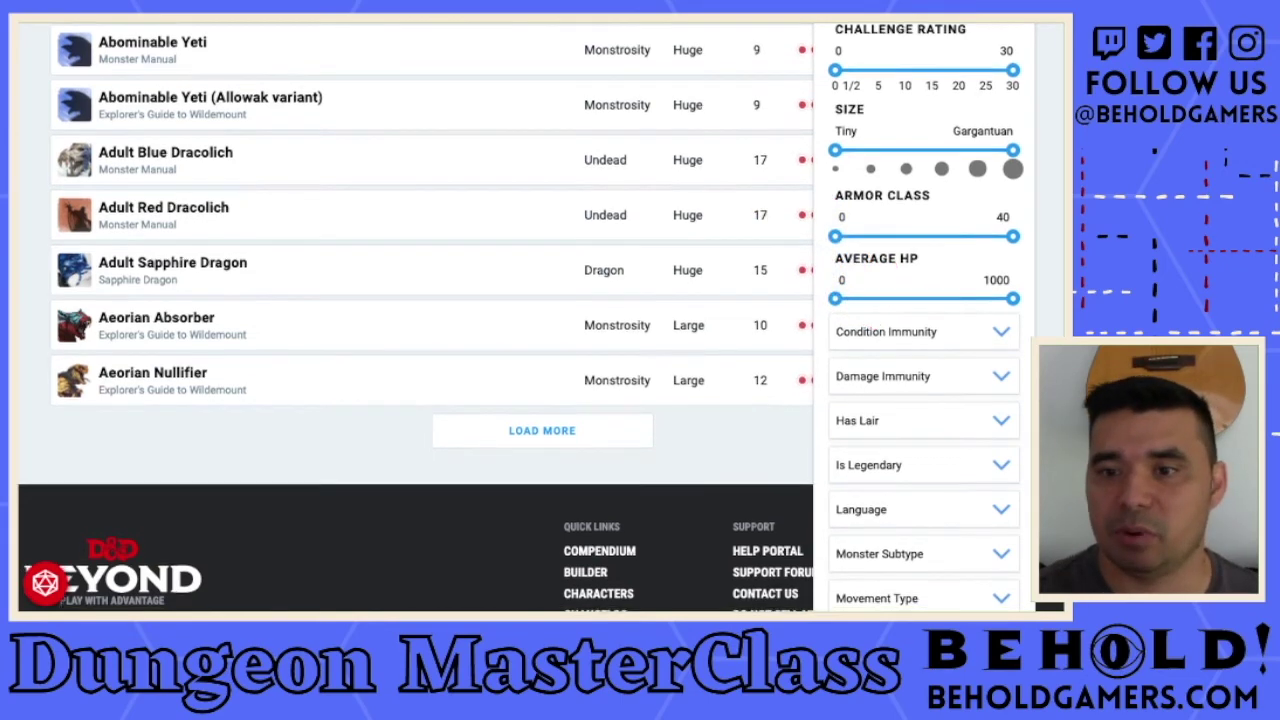
{"action": "scroll", "coordinate": [540, 300], "scroll_direction": "down", "scroll_amount": 2}
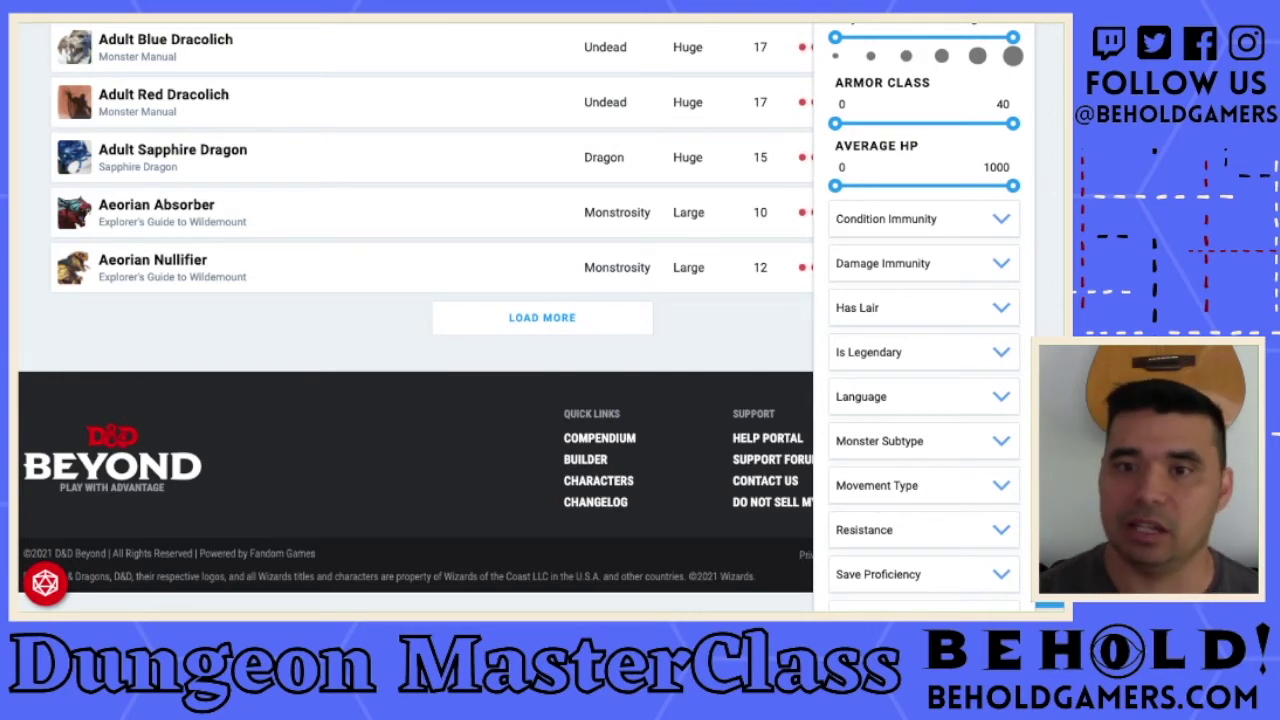
{"action": "scroll", "coordinate": [415, 300], "scroll_direction": "down", "scroll_amount": 3}
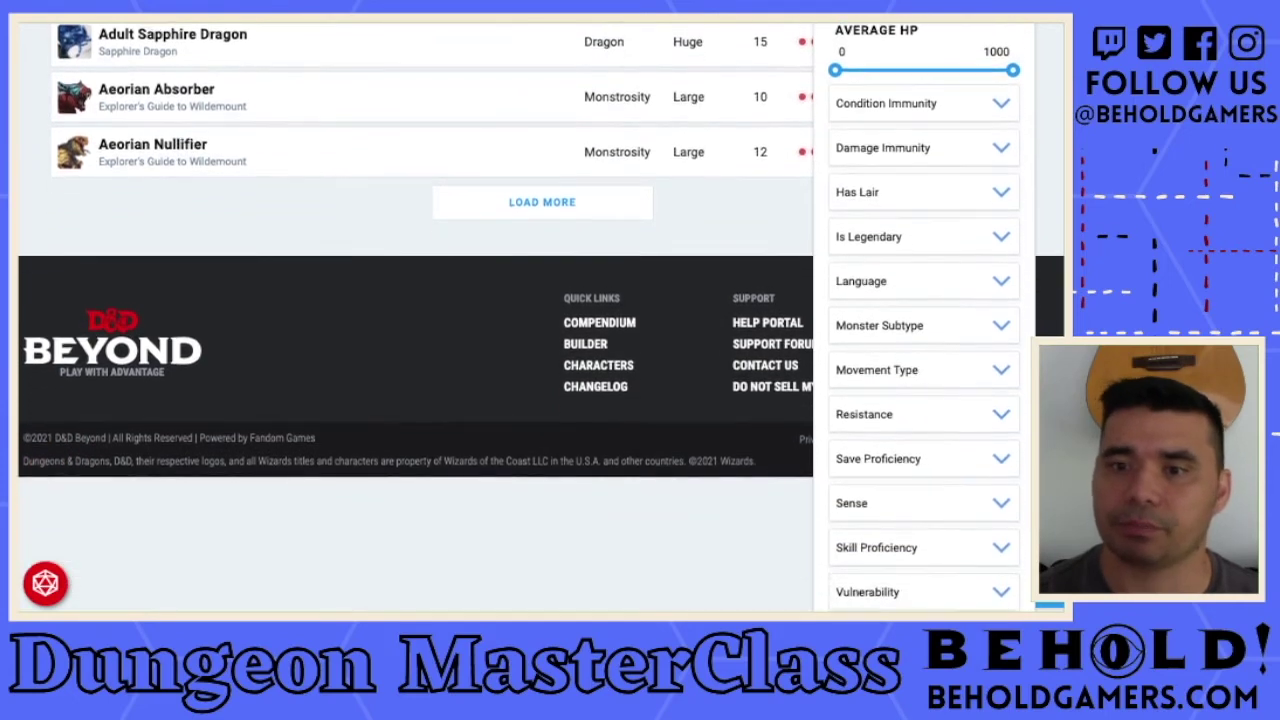
{"action": "scroll", "coordinate": [415, 300], "scroll_direction": "down", "scroll_amount": 1}
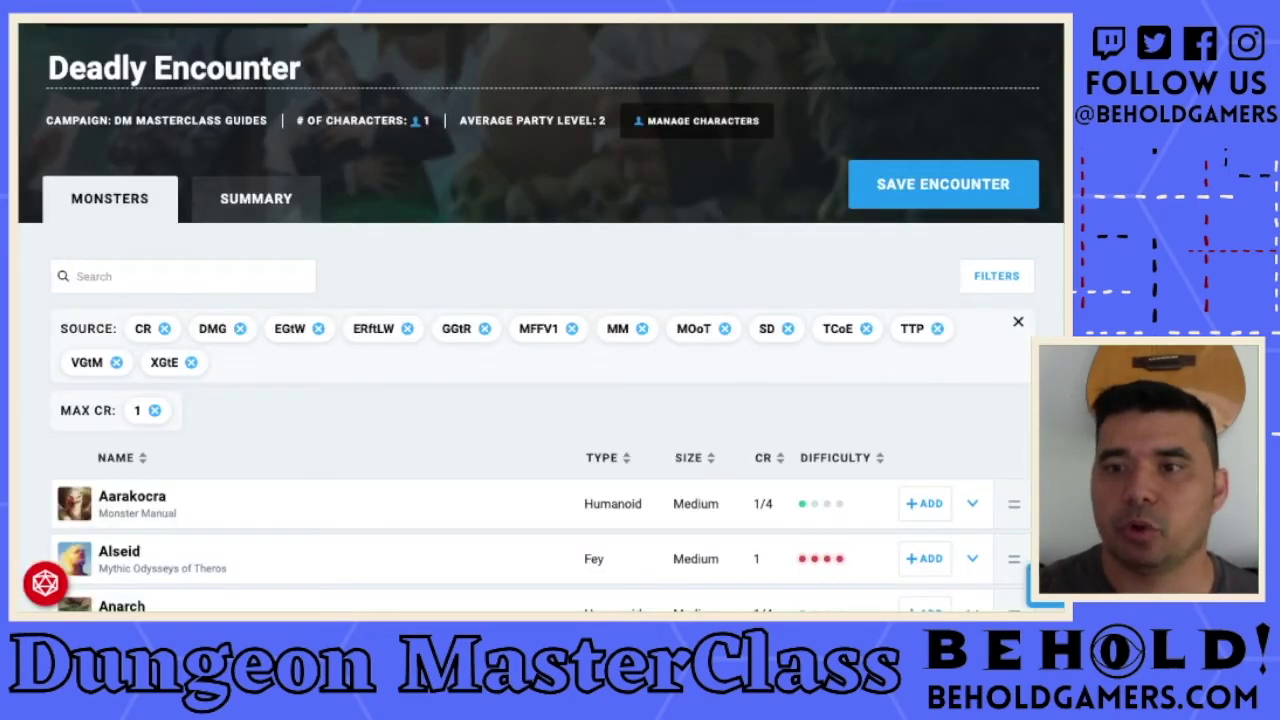
Step: Lower the maximum challenge rating filter to 1/4 and close the filters
{"action": "left_click", "coordinate": [996, 276]}
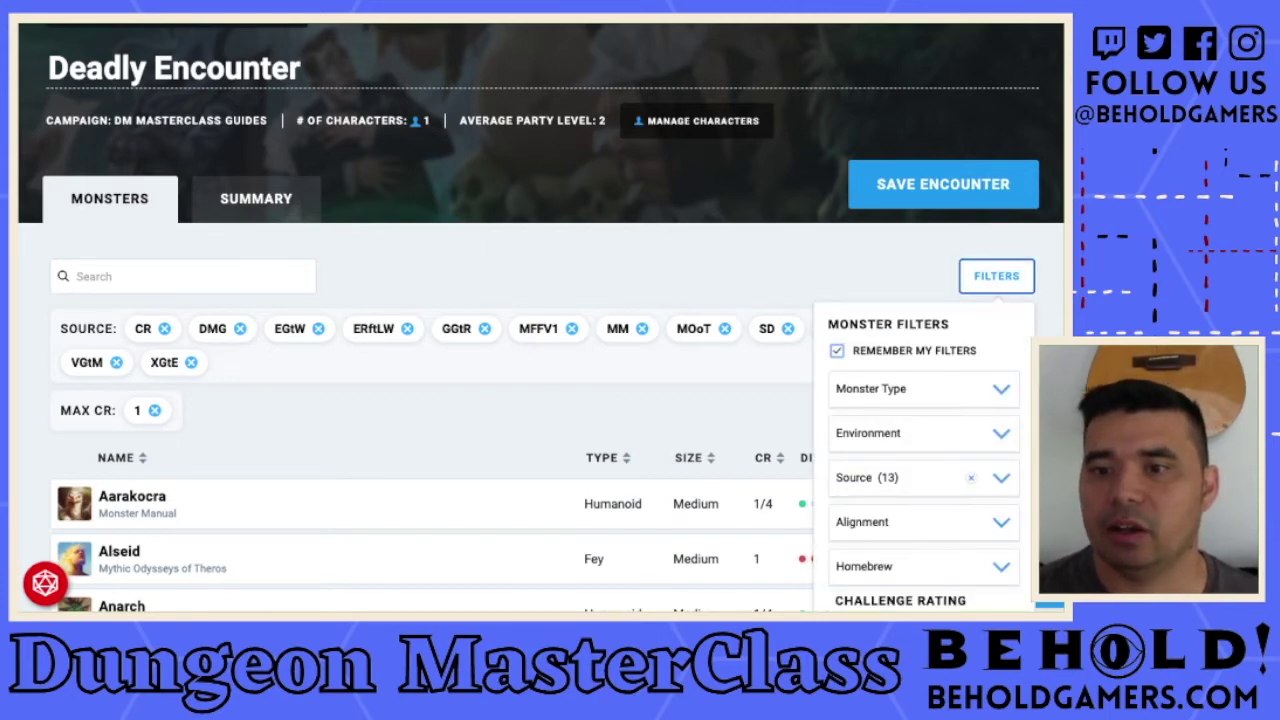
{"action": "scroll", "coordinate": [540, 400], "scroll_direction": "down", "scroll_amount": 2}
{"action": "key", "text": "Left"}
{"action": "key", "text": "Left"}
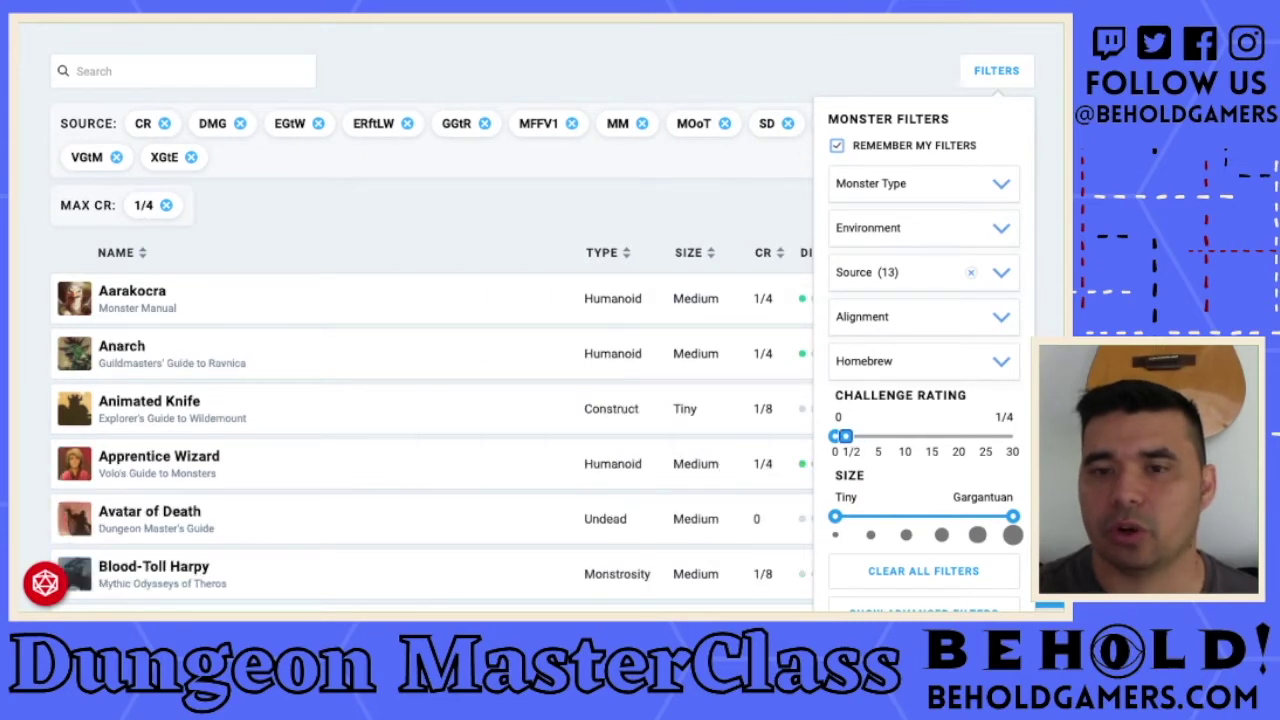
{"action": "key", "text": "Escape"}
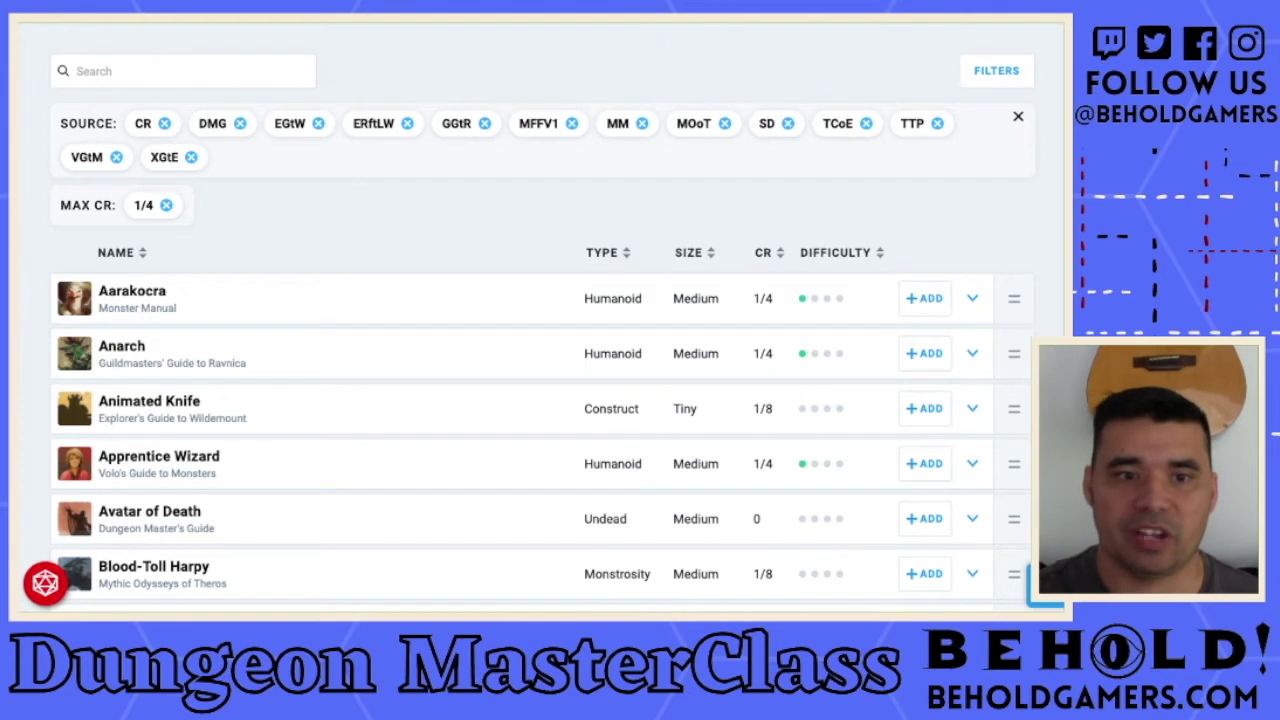
{"action": "scroll", "coordinate": [540, 400], "scroll_direction": "down", "scroll_amount": 3}
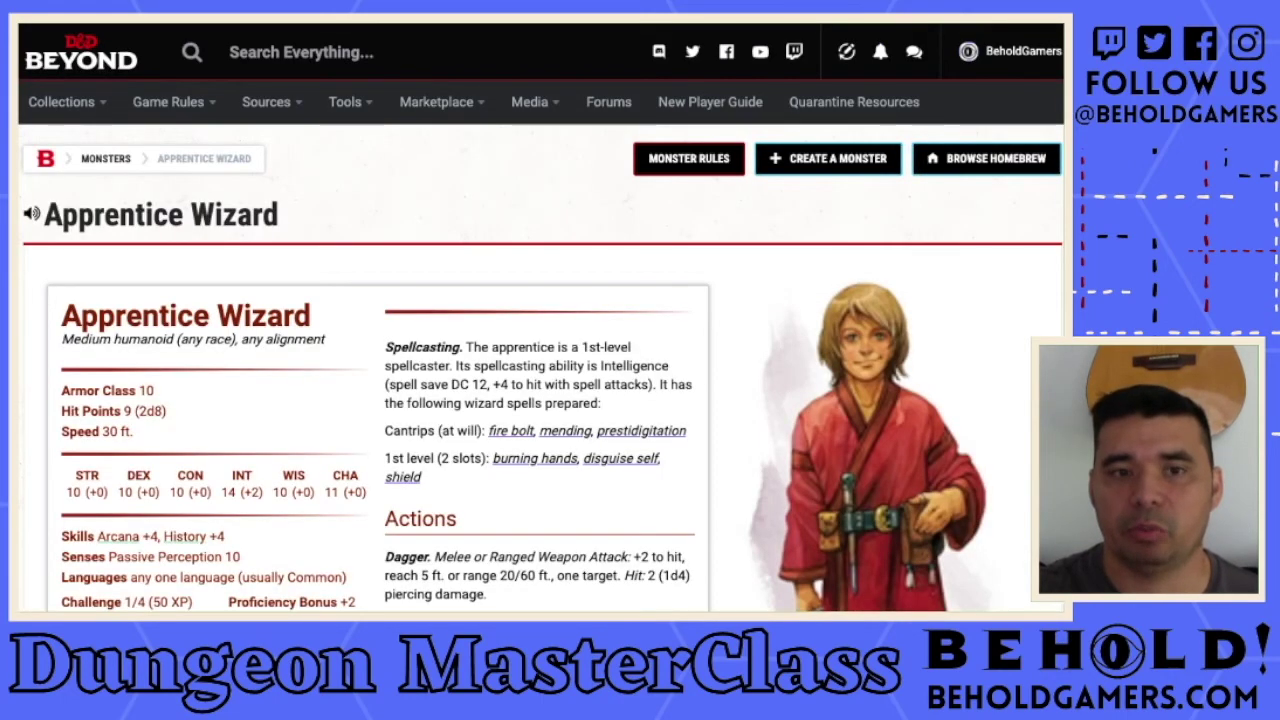
Step: Leave the Apprentice Wizard page and return to the encounter builder monster list
{"action": "scroll", "coordinate": [541, 368], "scroll_direction": "down", "scroll_amount": 2}
{"action": "scroll", "coordinate": [541, 368], "scroll_direction": "down", "scroll_amount": 5}
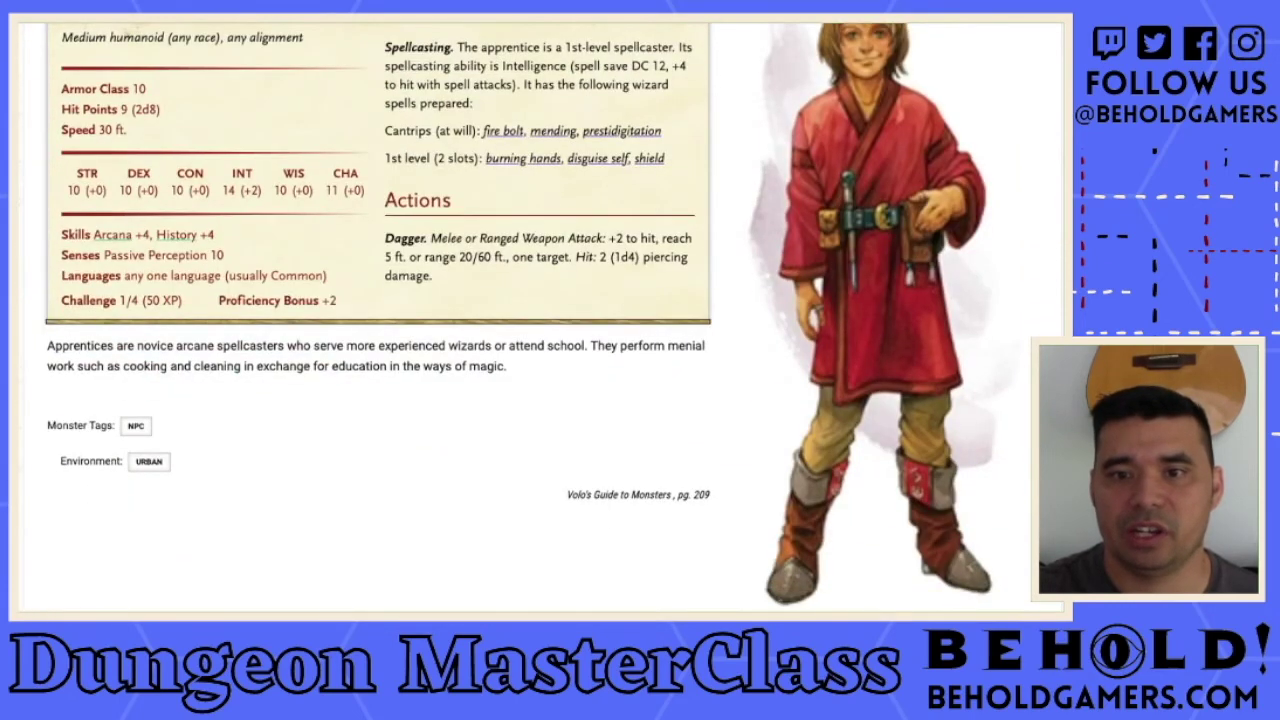
{"action": "scroll", "coordinate": [541, 368], "scroll_direction": "up", "scroll_amount": 3}
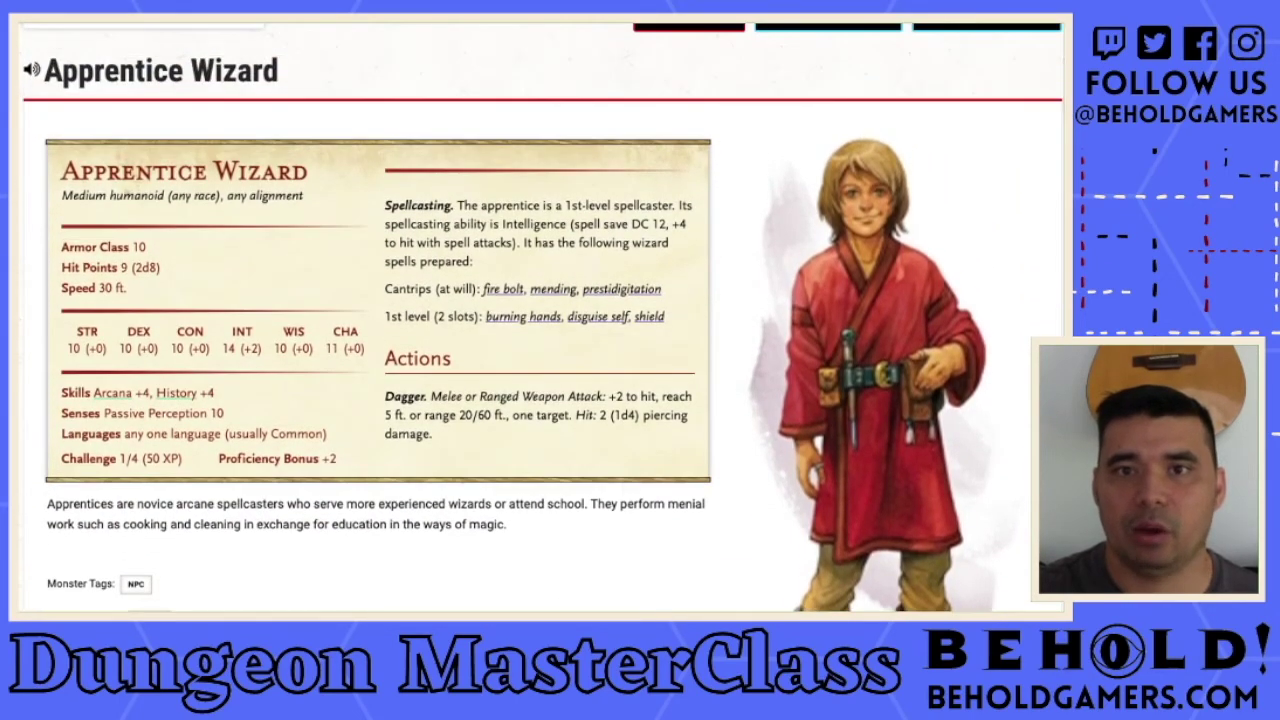
{"action": "key", "text": "alt+Left"}
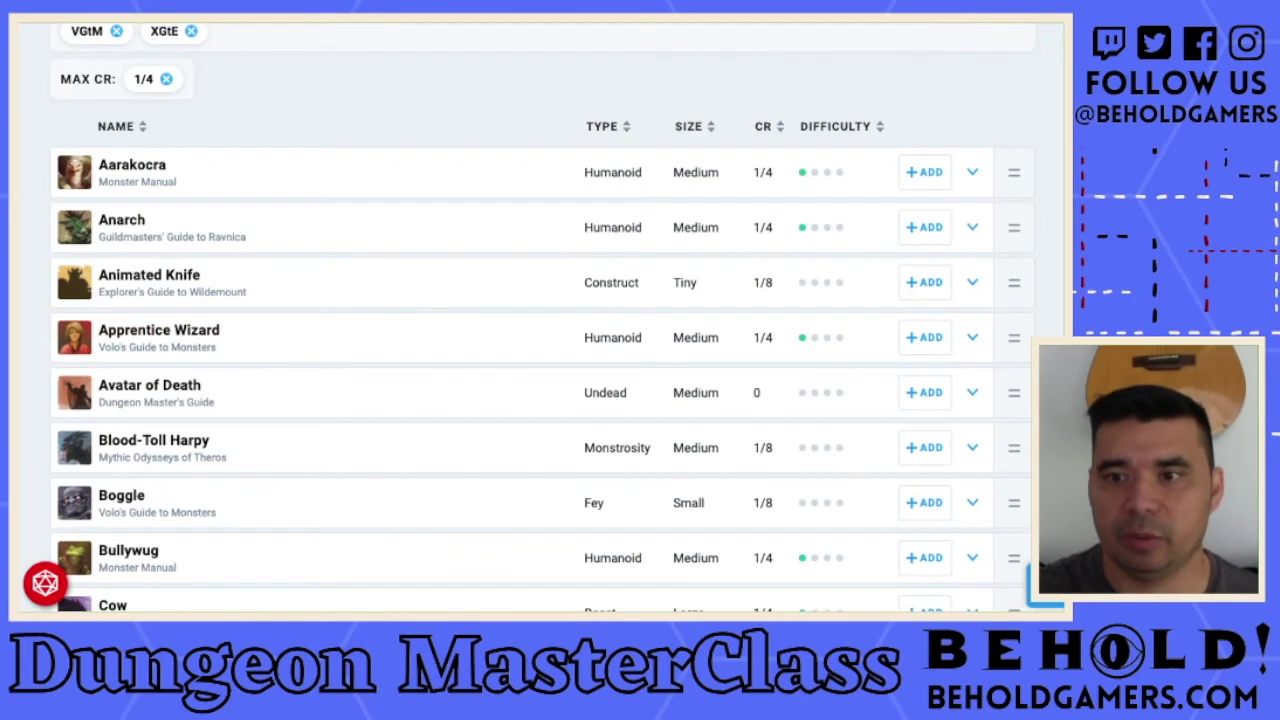
Step: Read the Apprentice Wizard's stat block and add it, making the encounter Deadly
{"action": "left_click", "coordinate": [972, 337]}
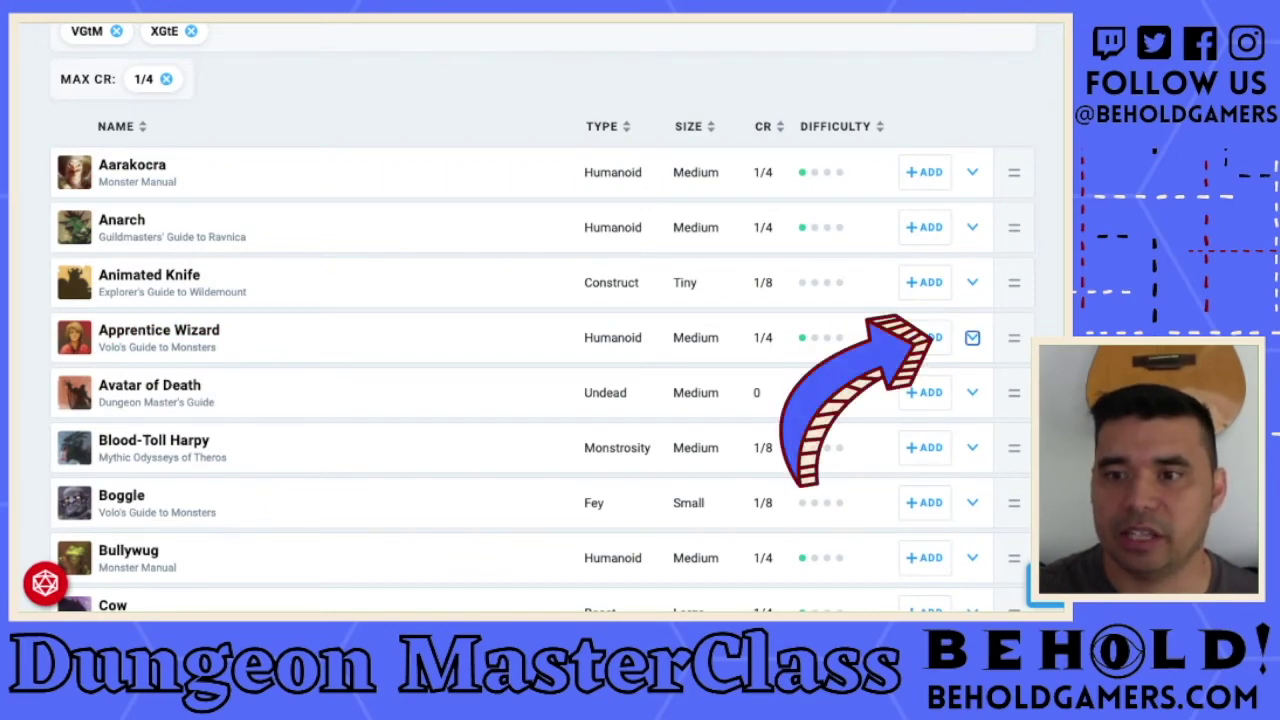
{"action": "scroll", "coordinate": [540, 400], "scroll_direction": "down", "scroll_amount": 4}
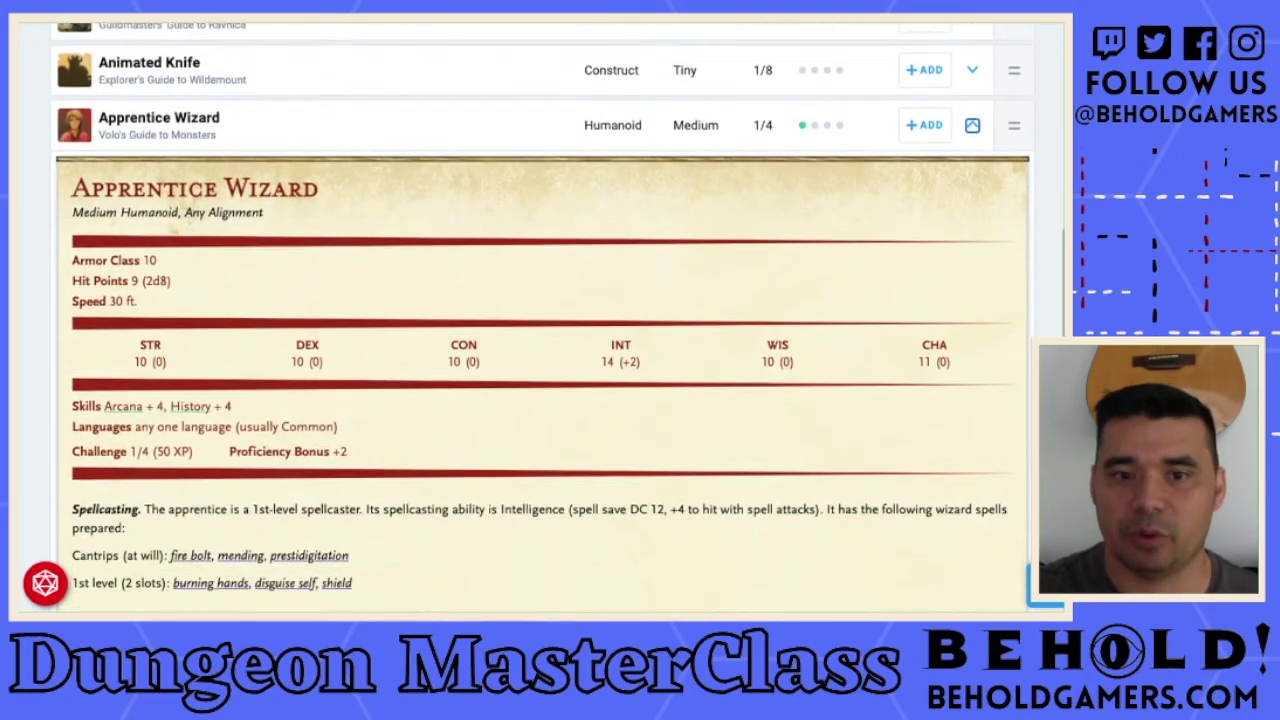
{"action": "scroll", "coordinate": [540, 400], "scroll_direction": "up", "scroll_amount": 4}
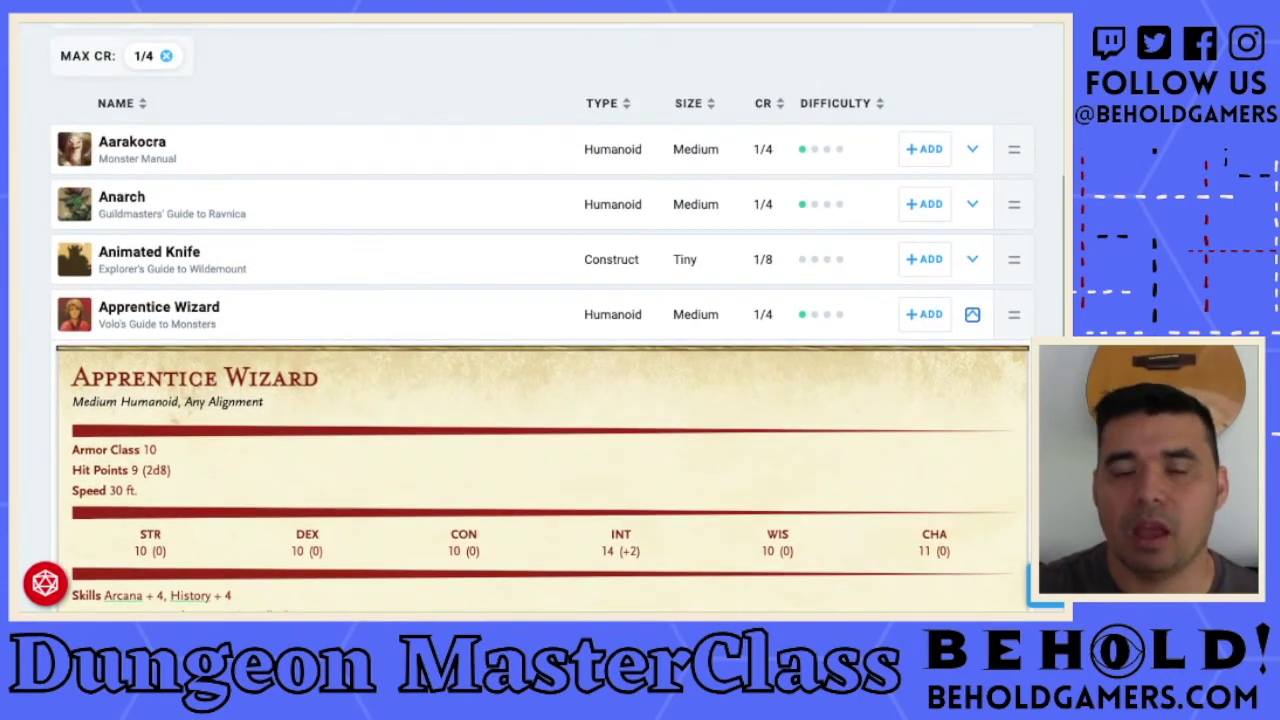
{"action": "scroll", "coordinate": [540, 313], "scroll_direction": "up", "scroll_amount": 1}
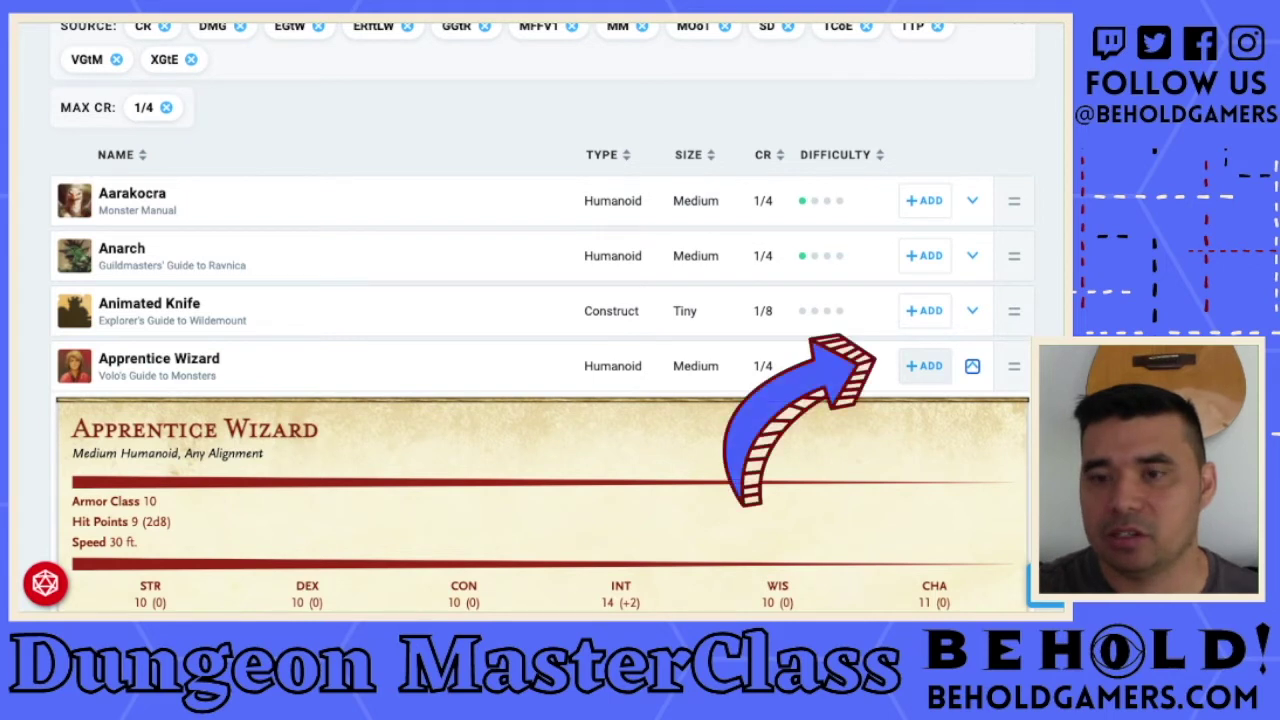
{"action": "left_click", "coordinate": [924, 366]}
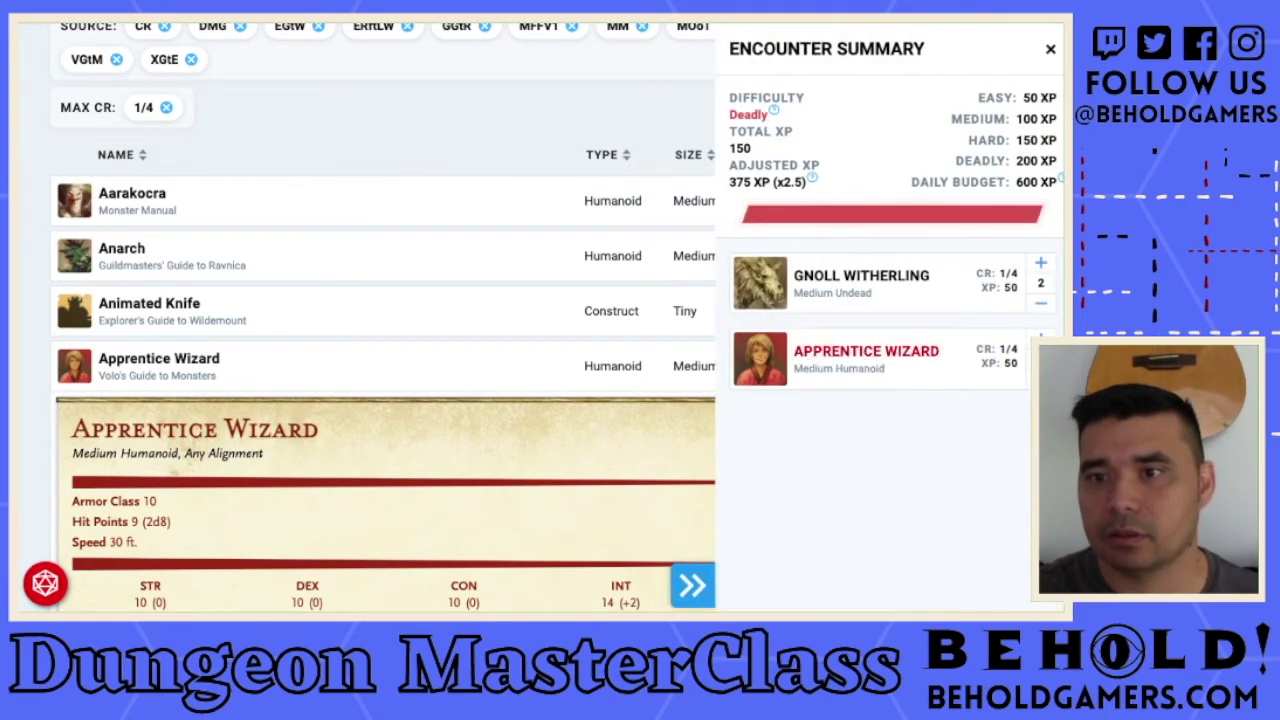
Step: Remove both Gnoll Witherlings, keeping one Apprentice Wizard at Easy, 50 XP
{"action": "left_click", "coordinate": [1040, 302]}
{"action": "left_click", "coordinate": [1040, 302]}
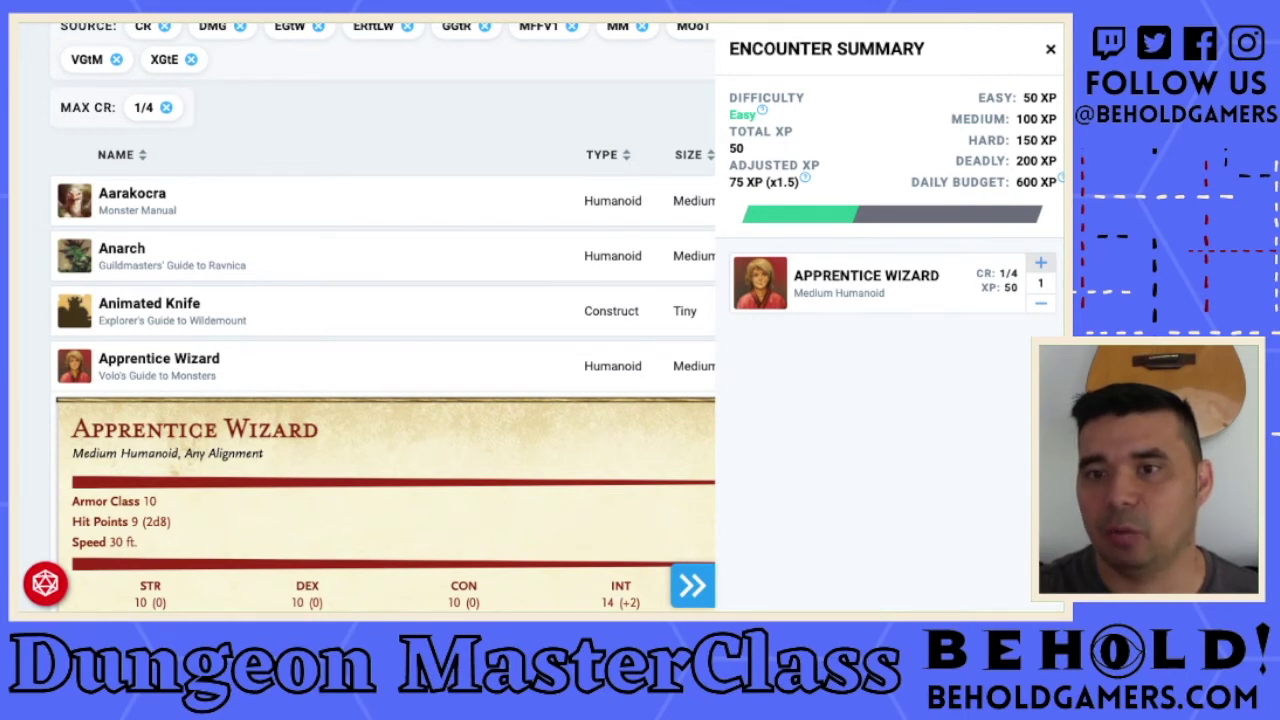
{"action": "left_click", "coordinate": [1040, 262]}
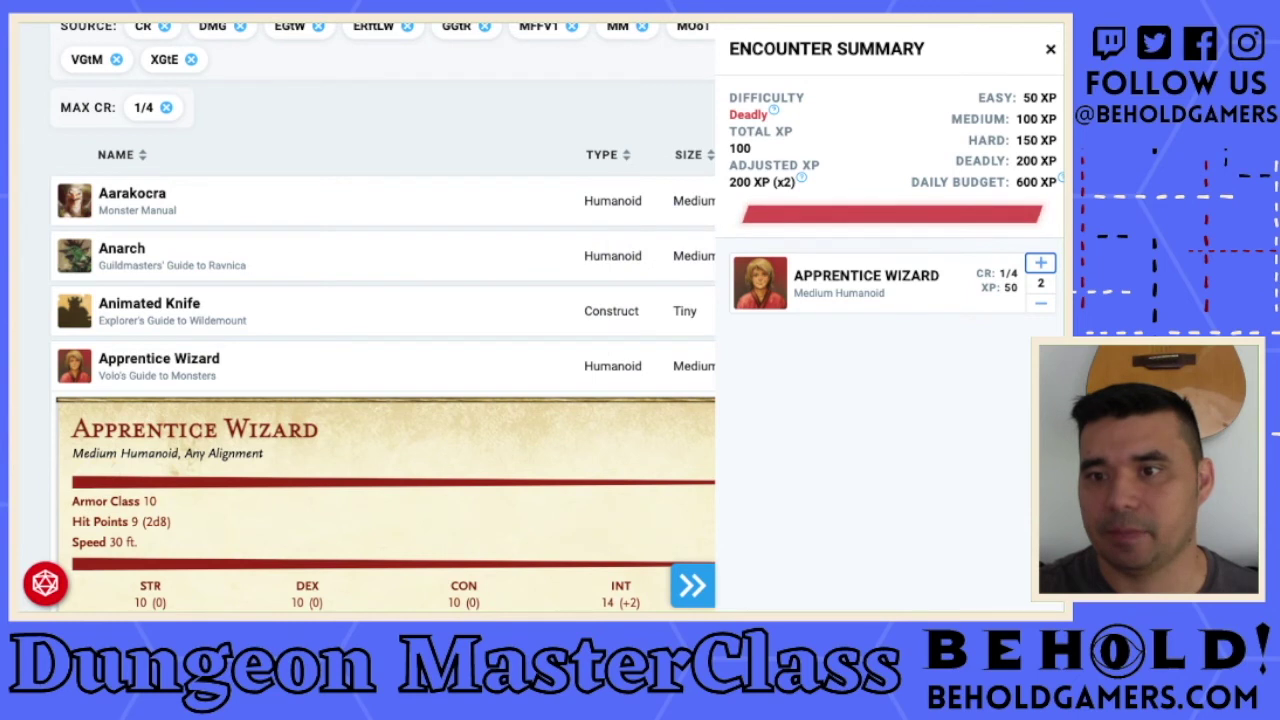
{"action": "left_click", "coordinate": [1040, 302]}
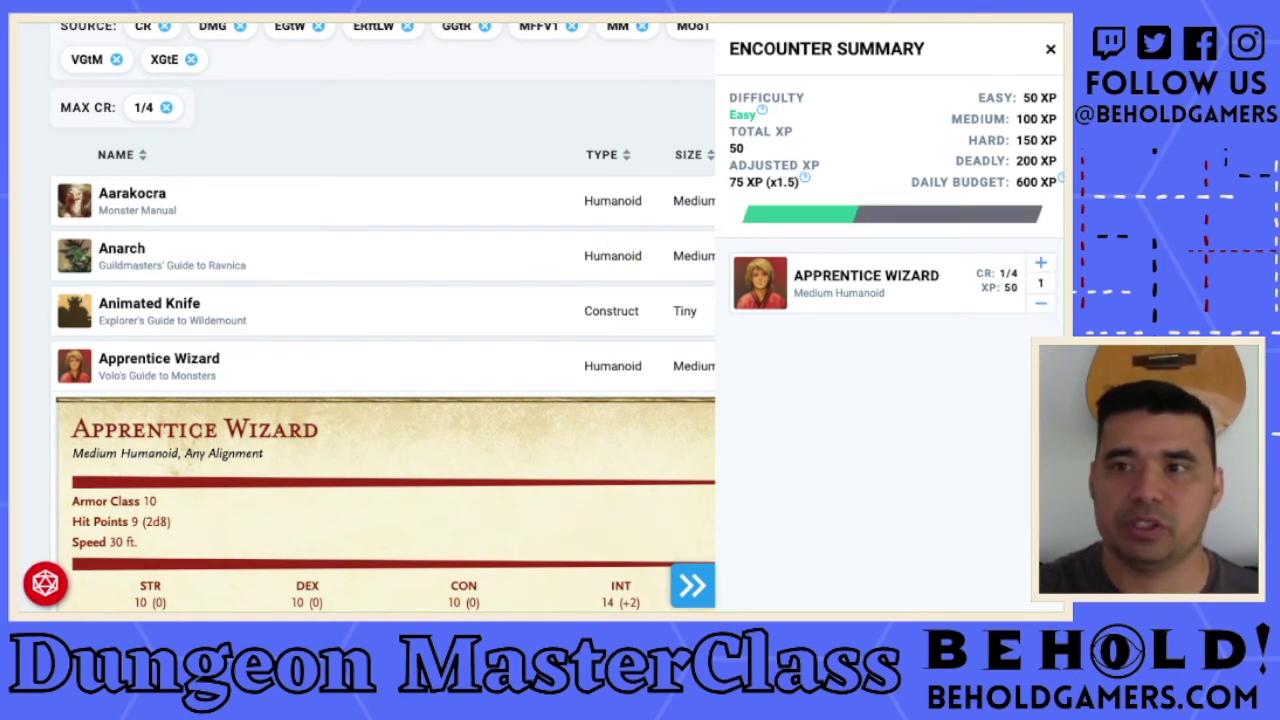
{"action": "left_click", "coordinate": [1050, 48]}
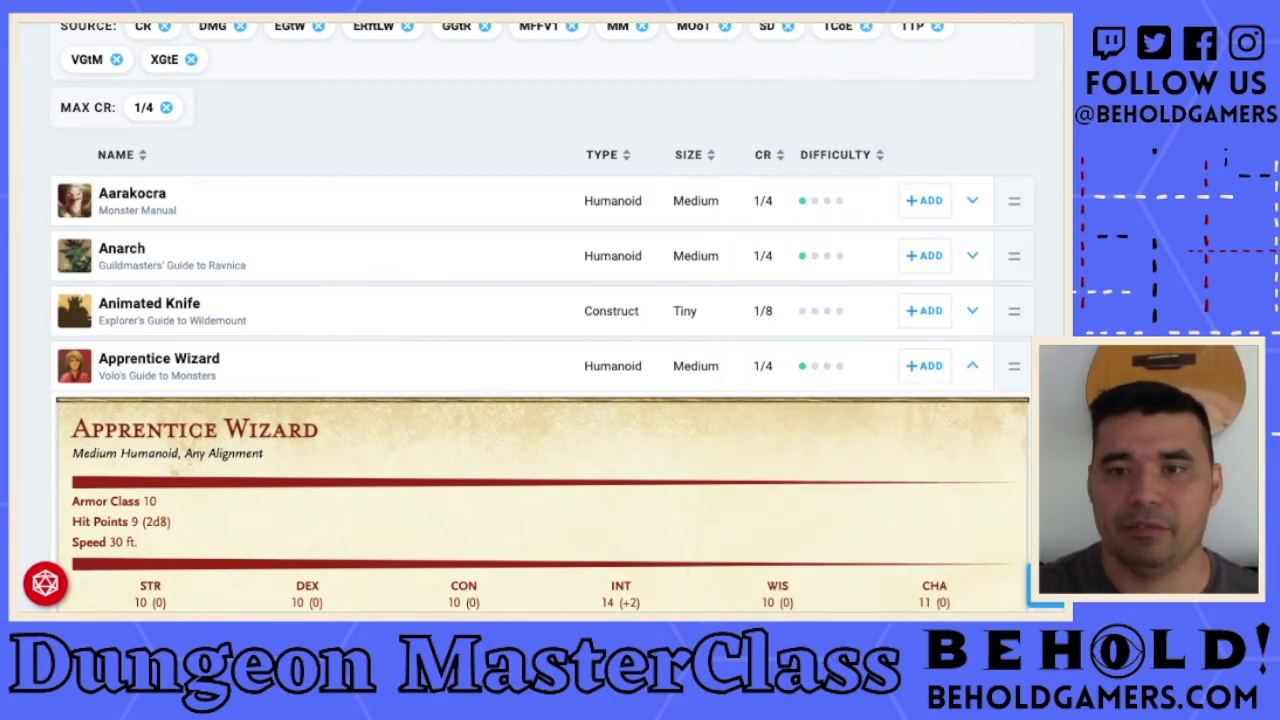
Step: Review the Animated Knife's stat block and add one, raising difficulty to Hard
{"action": "left_click", "coordinate": [972, 310]}
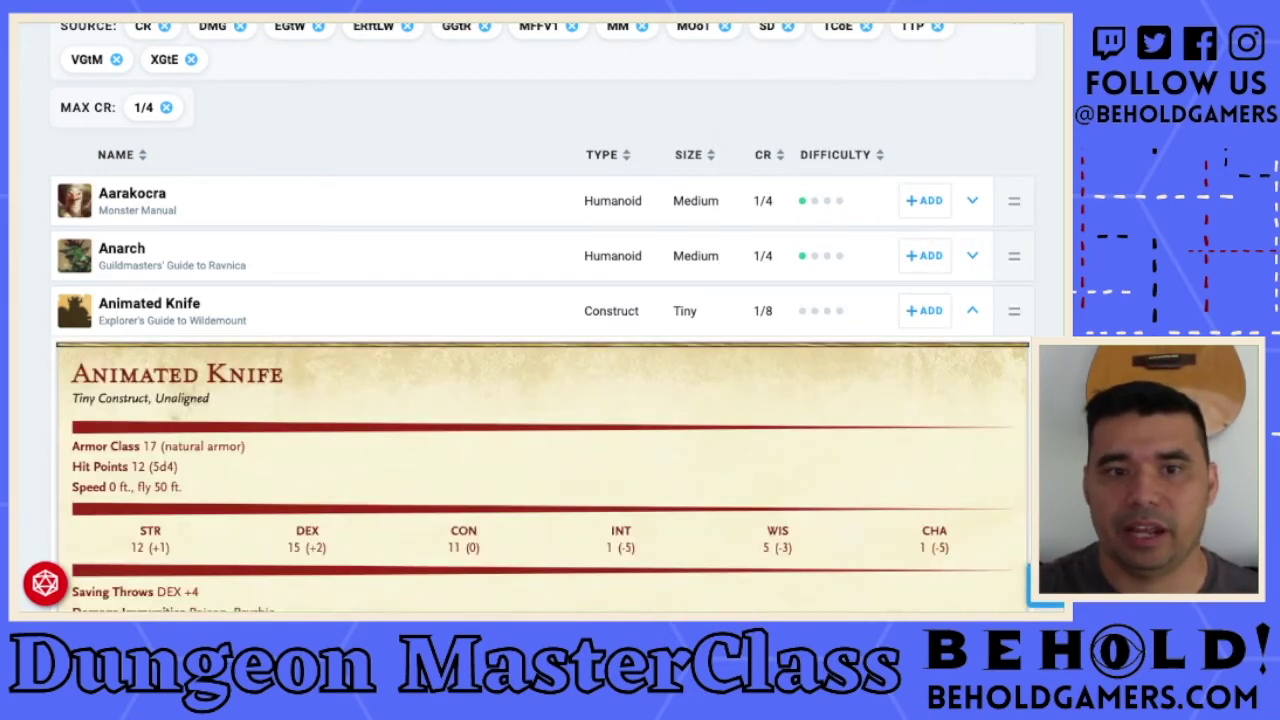
{"action": "scroll", "coordinate": [540, 320], "scroll_direction": "down", "scroll_amount": 3}
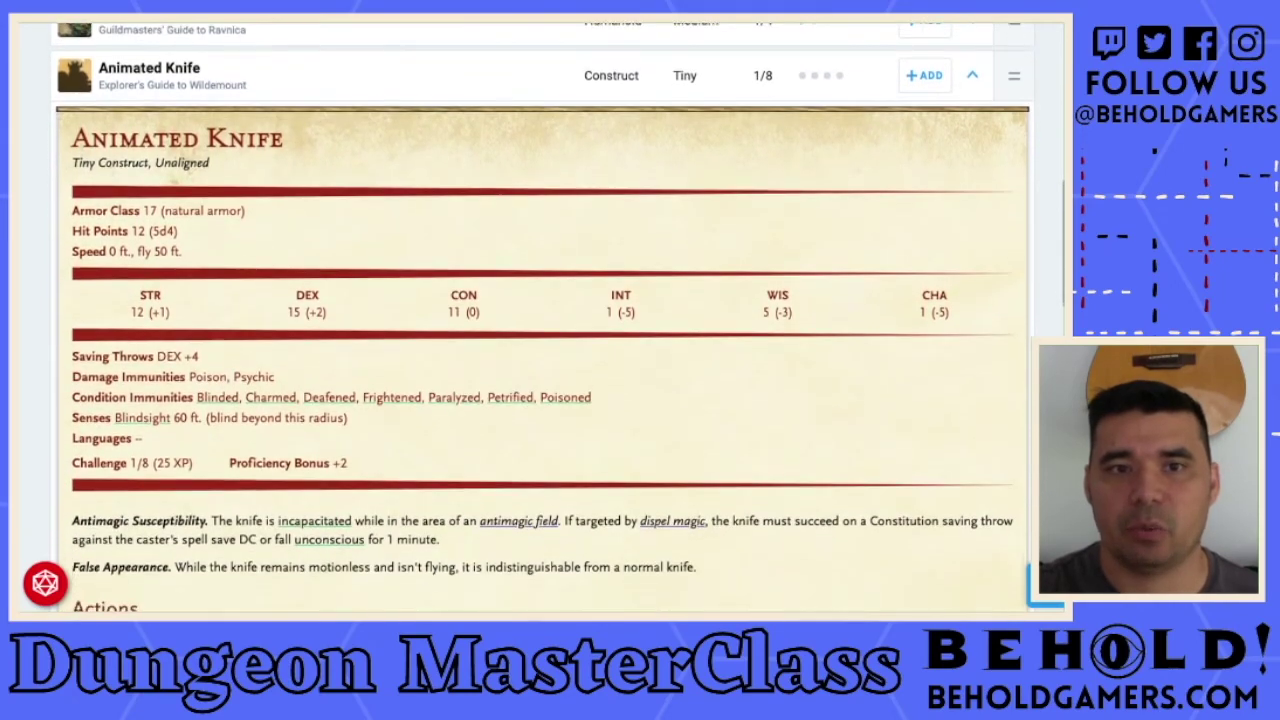
{"action": "scroll", "coordinate": [540, 320], "scroll_direction": "down", "scroll_amount": 1}
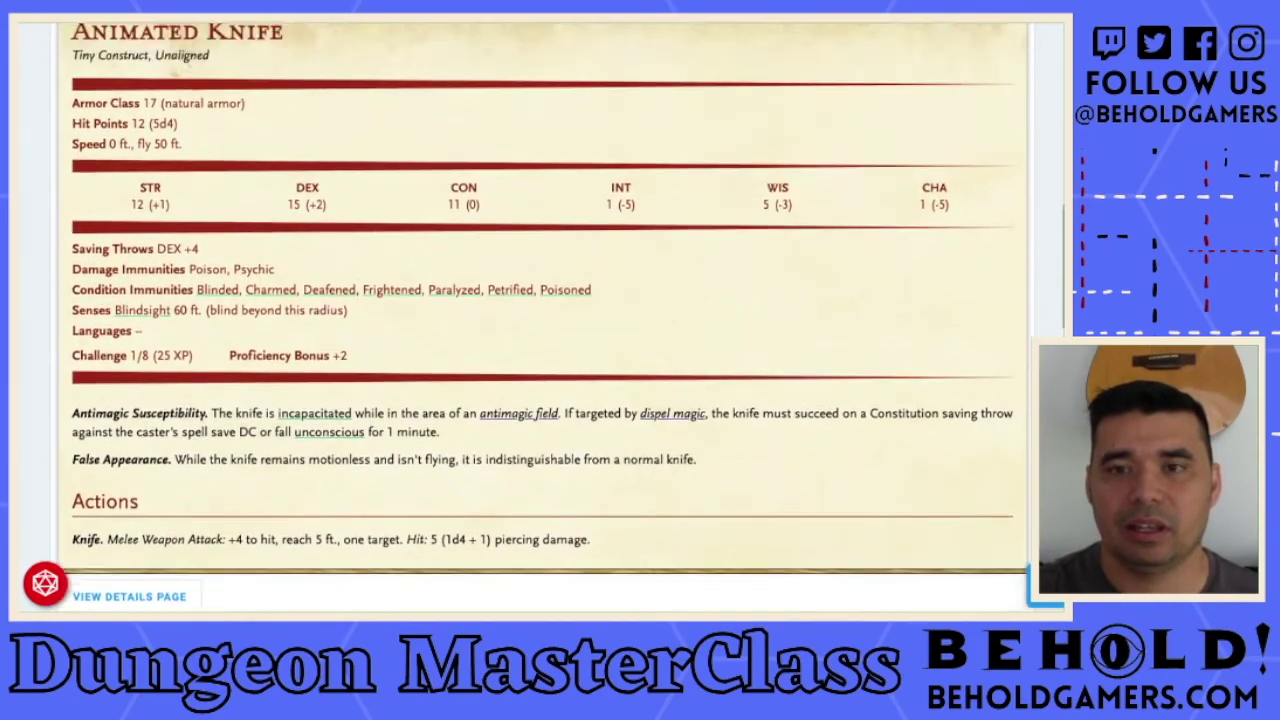
{"action": "scroll", "coordinate": [540, 320], "scroll_direction": "up", "scroll_amount": 3}
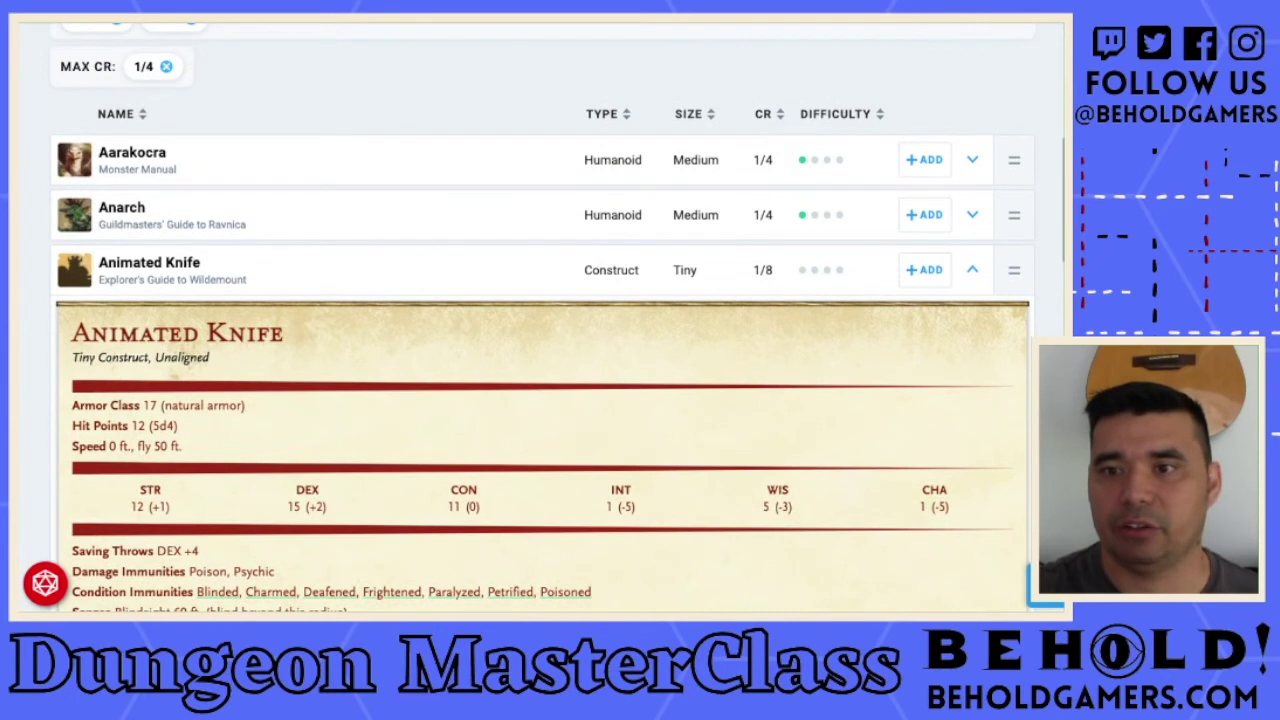
{"action": "left_click", "coordinate": [924, 270]}
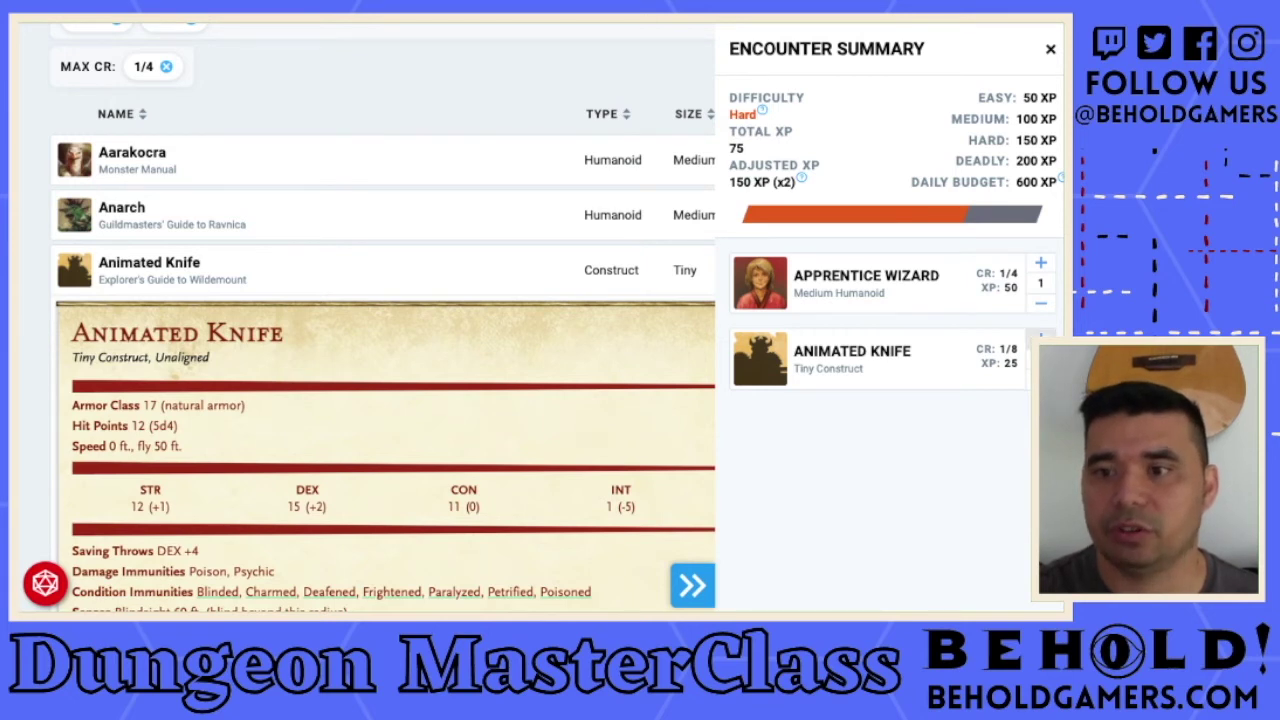
Step: Keep one Animated Knife, close the summary panel, and open the Summary tab
{"action": "left_click", "coordinate": [1040, 338]}
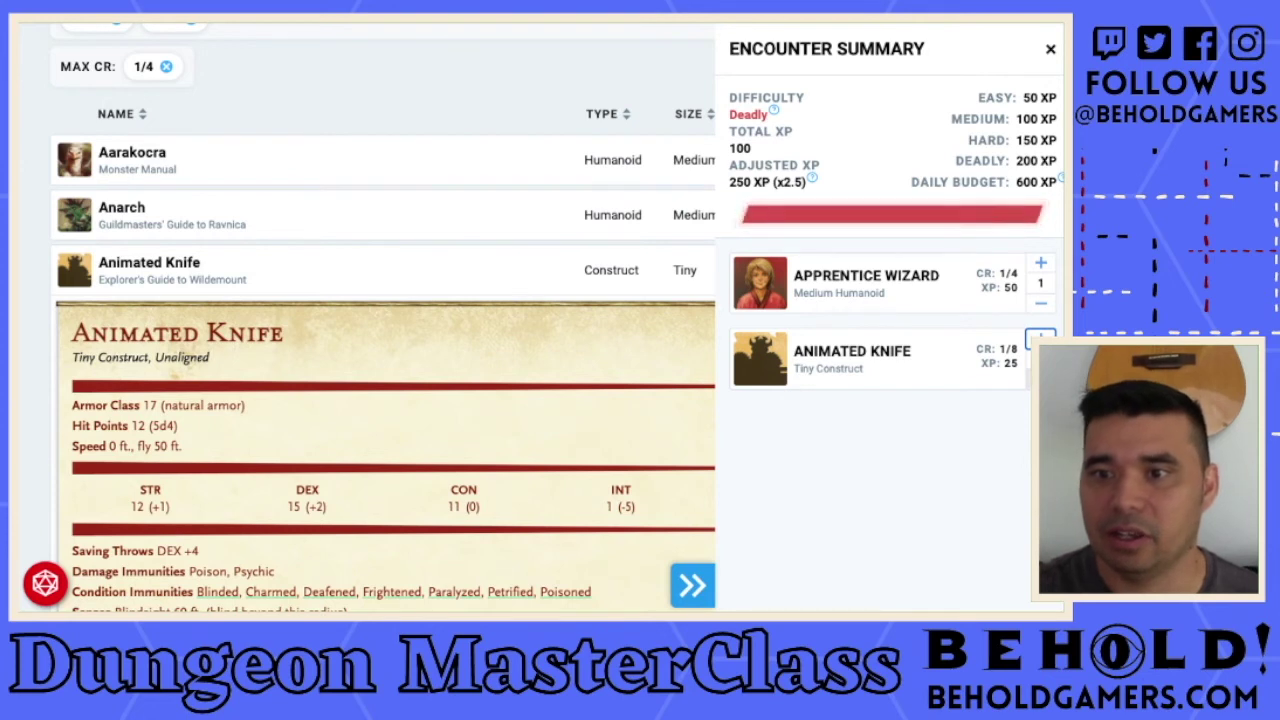
{"action": "left_click", "coordinate": [1040, 378]}
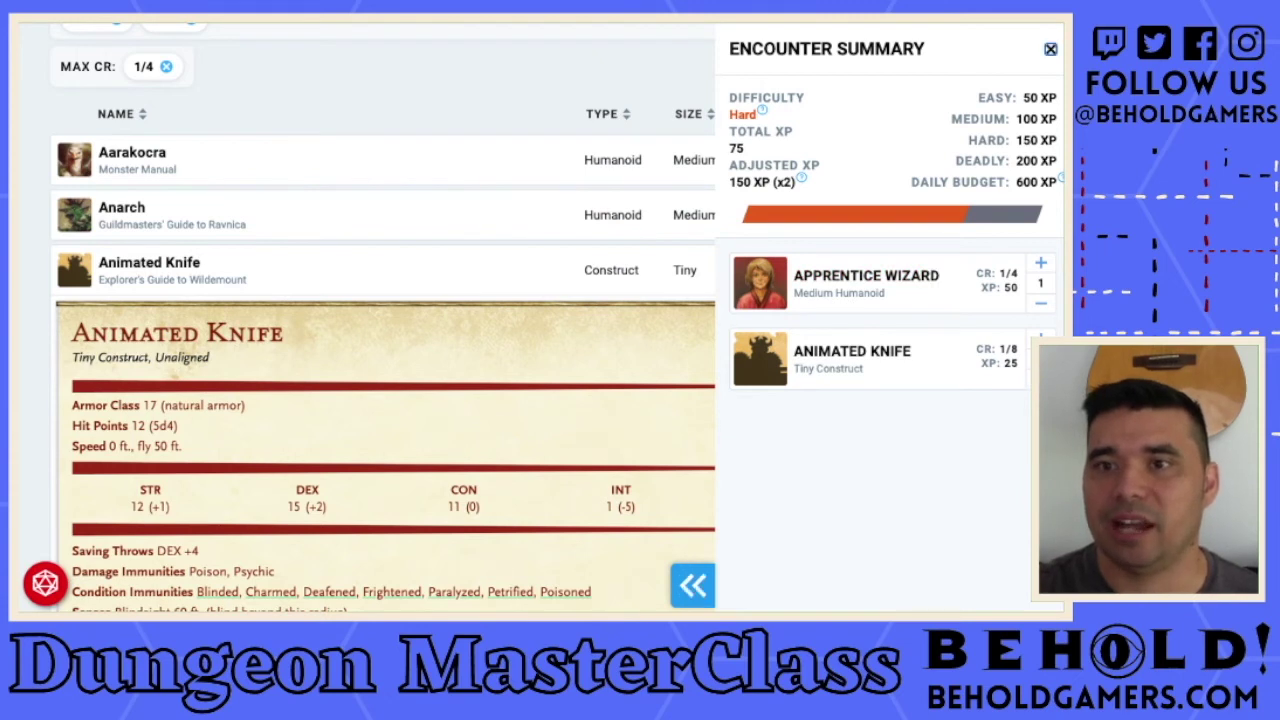
{"action": "left_click", "coordinate": [1050, 48]}
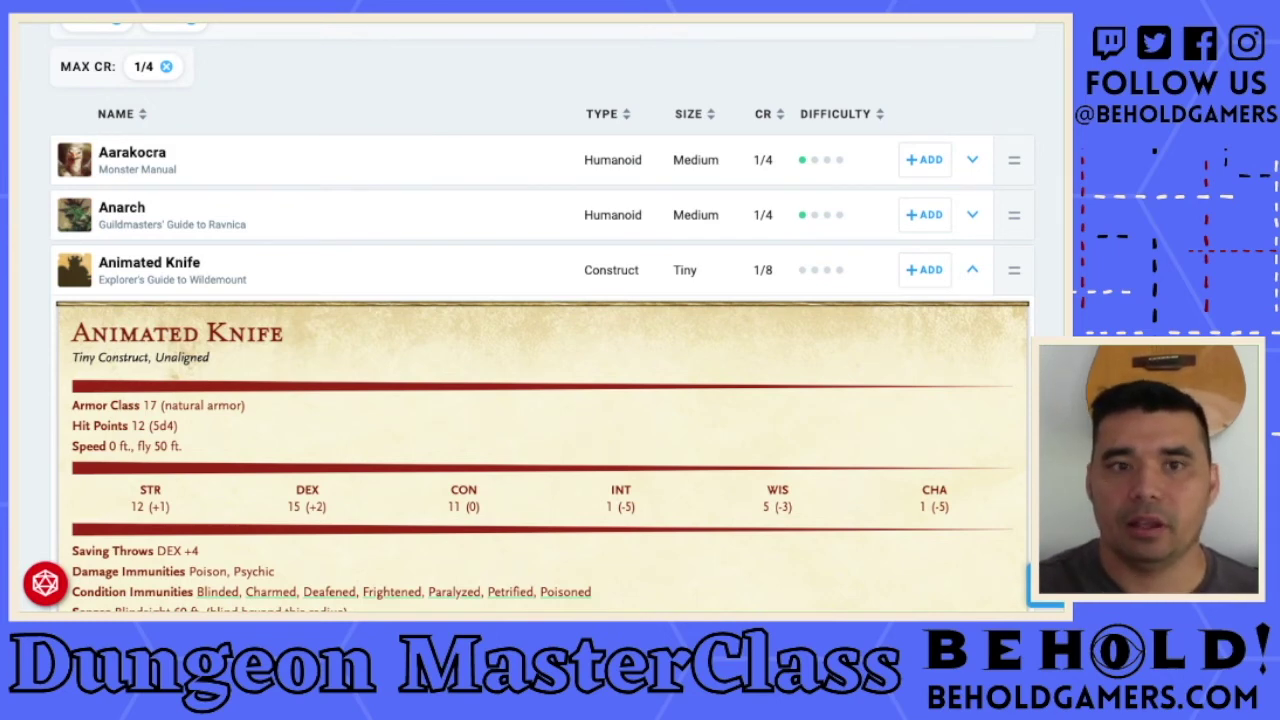
{"action": "scroll", "coordinate": [540, 317], "scroll_direction": "up", "scroll_amount": 3}
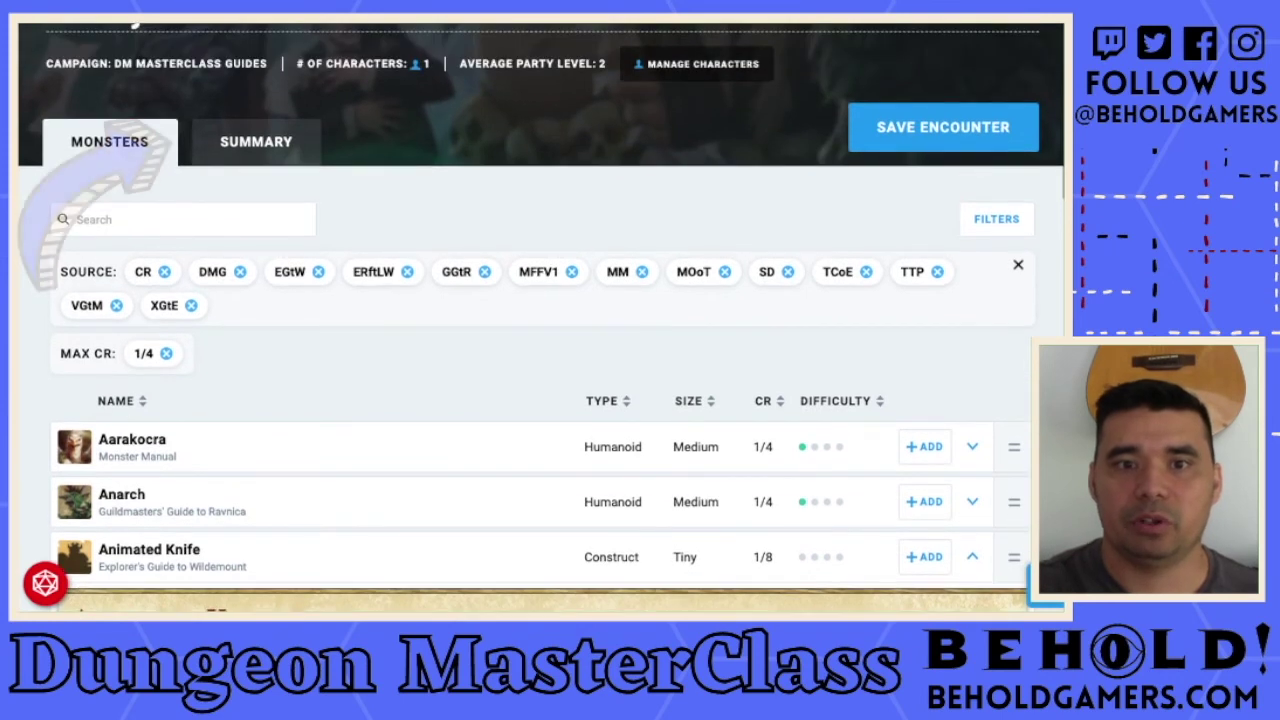
{"action": "left_click", "coordinate": [256, 141]}
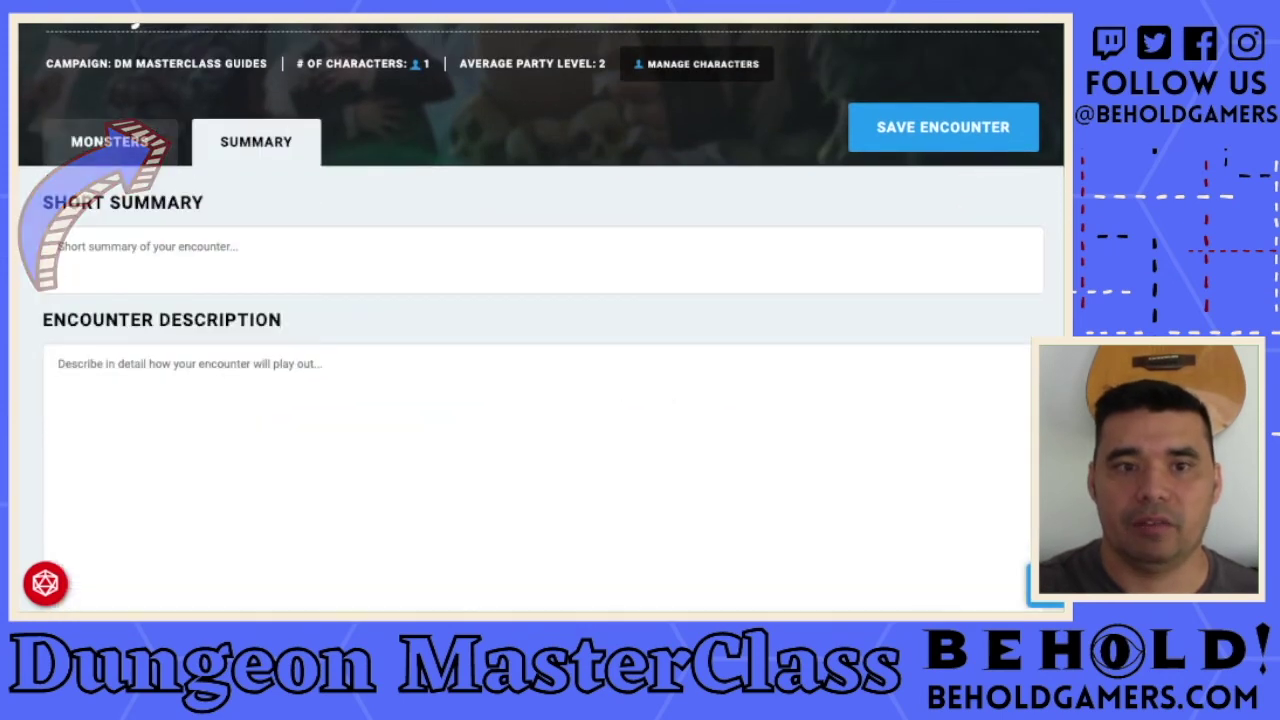
Step: Enter summary 'Wizard and knife', paste the social-encounter description, and save the encounter
{"action": "left_click", "coordinate": [150, 250]}
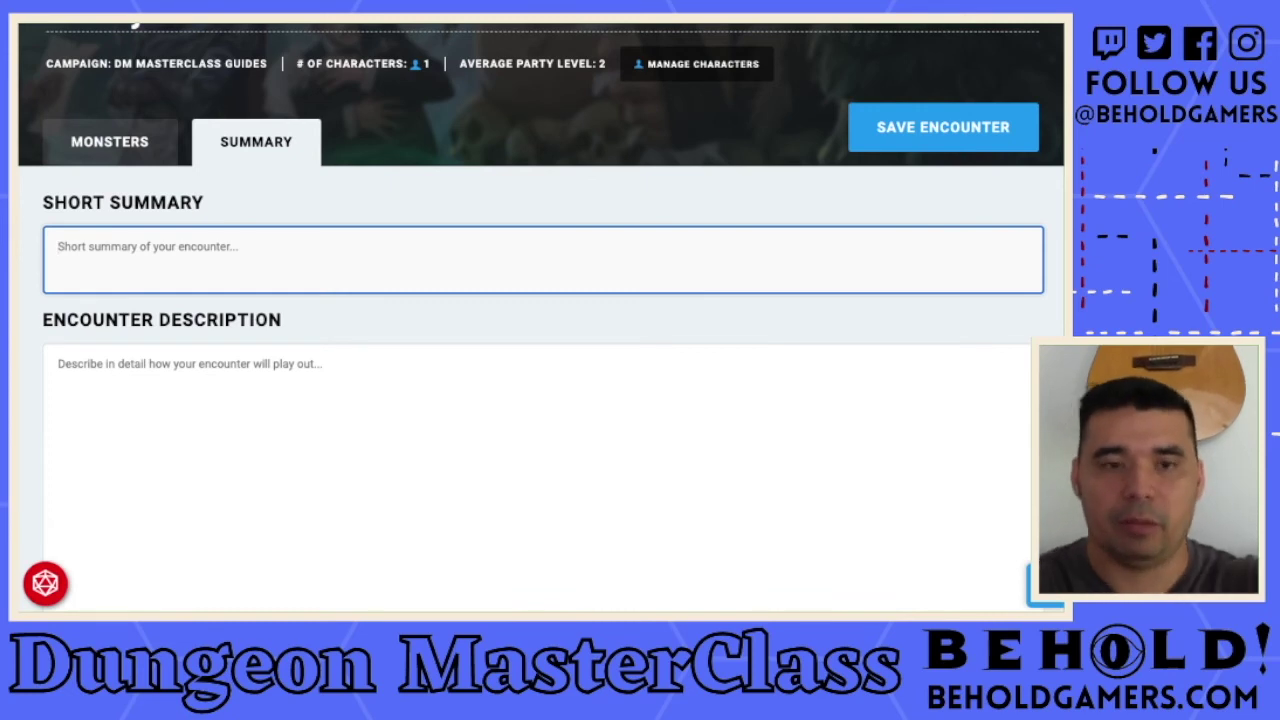
{"action": "type", "text": "Wizard and knife"}
{"action": "key", "text": "Tab"}
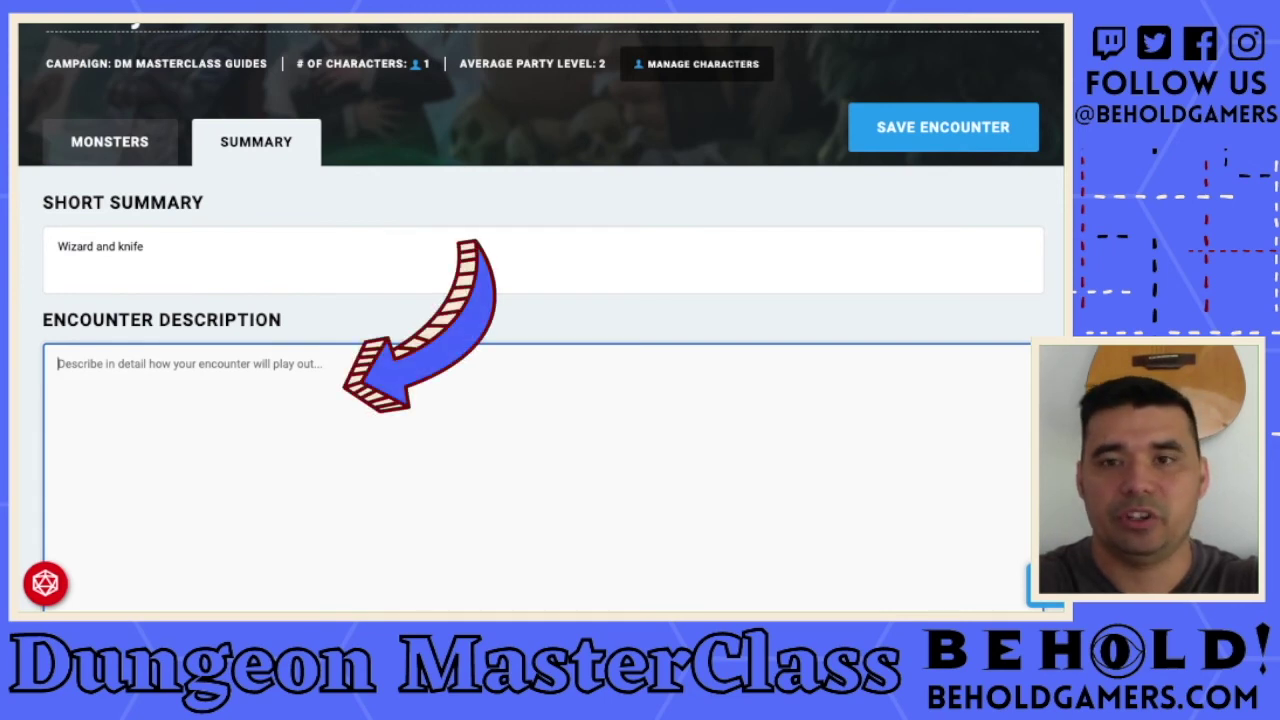
{"action": "type", "text": "Social encounter that can turn into combat if wizard is provoked."}
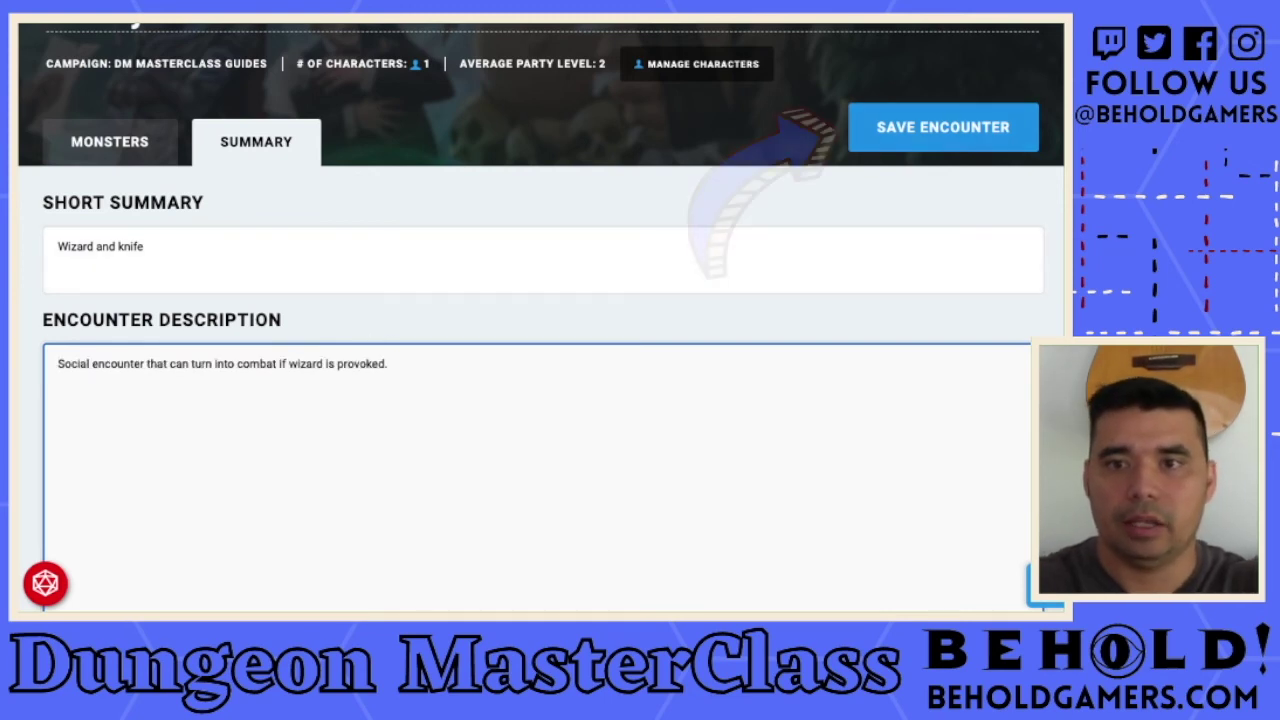
{"action": "left_click", "coordinate": [943, 127]}
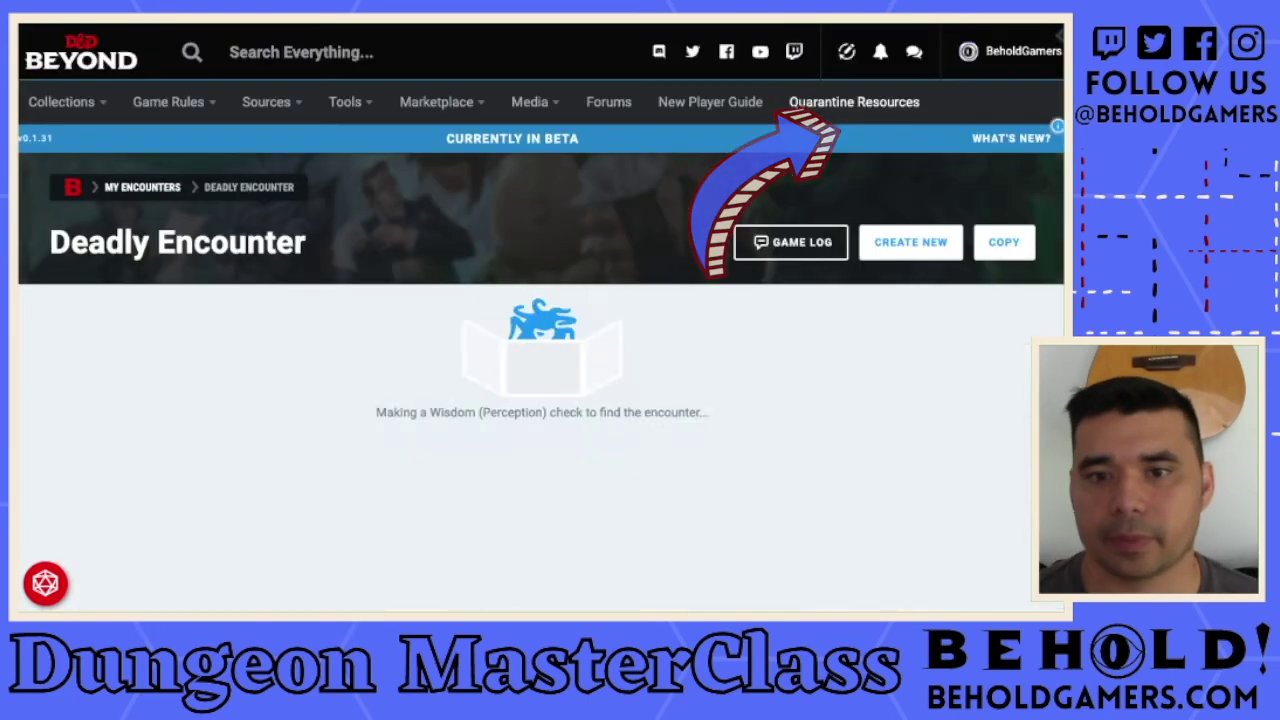
Step: Scroll through the saved Deadly Encounter page to check Hard difficulty, 75 XP, both monsters and the description
{"action": "scroll", "coordinate": [540, 315], "scroll_direction": "down", "scroll_amount": 3}
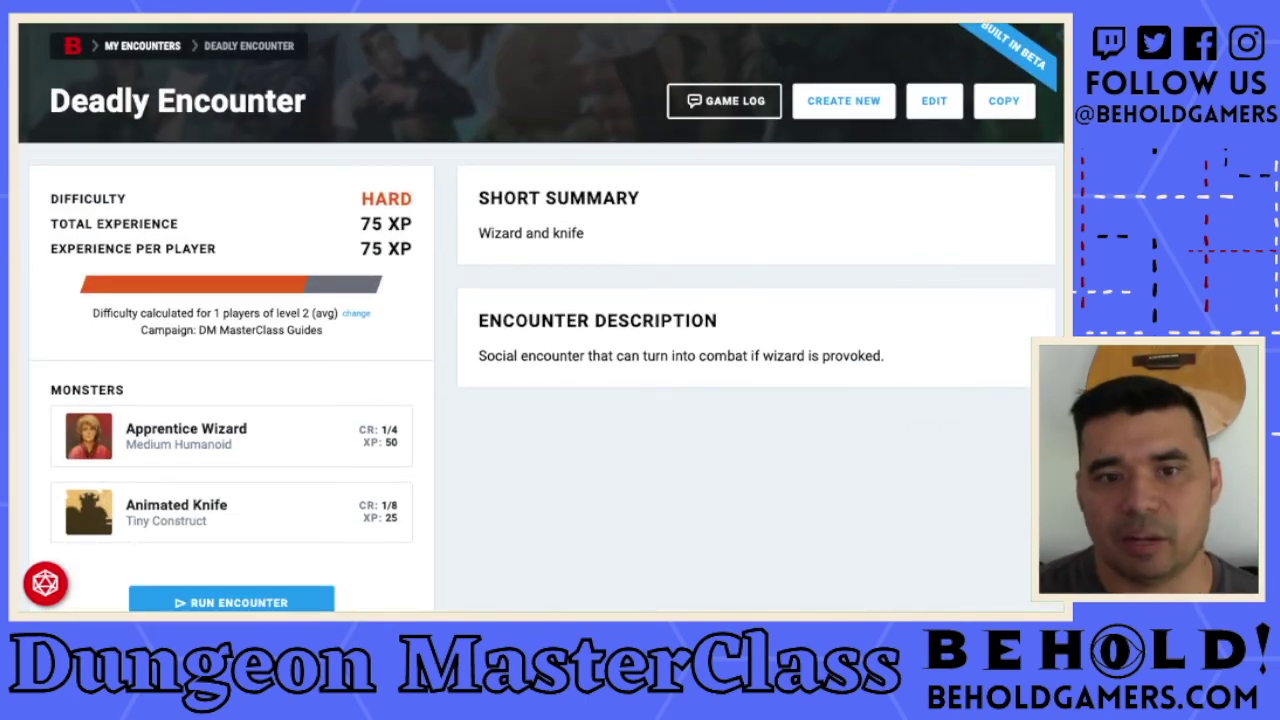
{"action": "scroll", "coordinate": [540, 315], "scroll_direction": "down", "scroll_amount": 1}
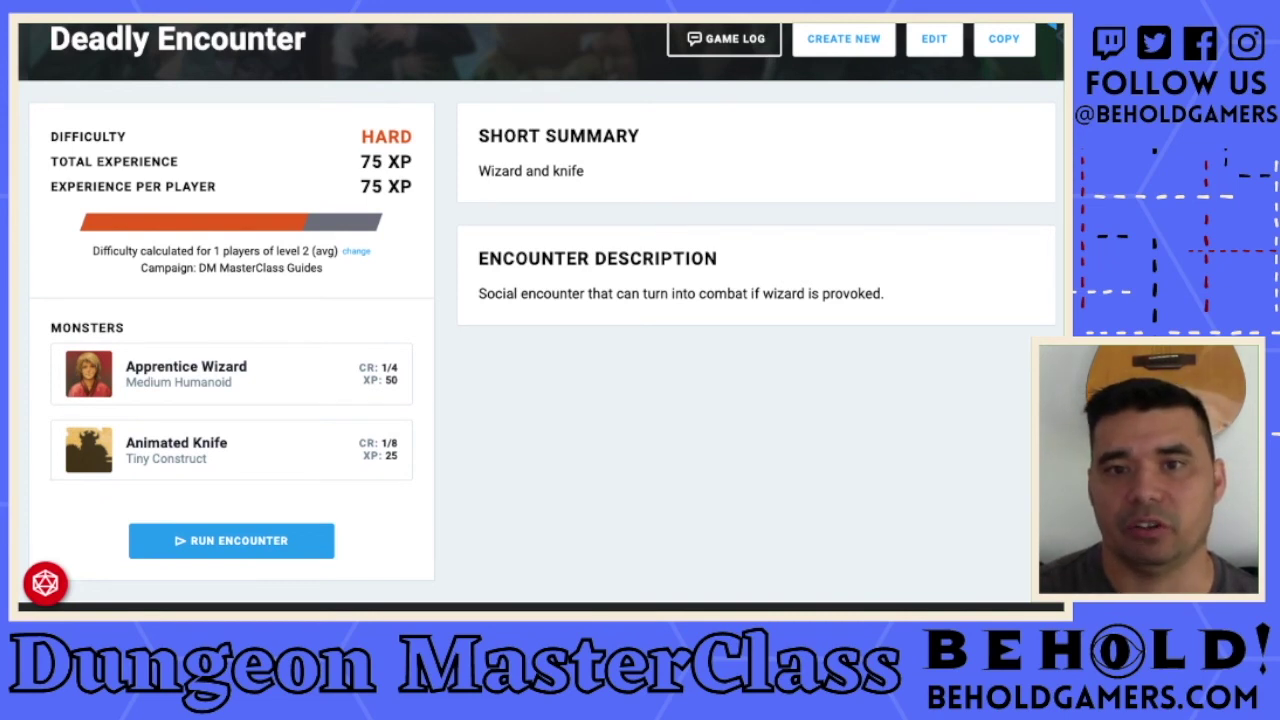
{"action": "scroll", "coordinate": [540, 315], "scroll_direction": "up", "scroll_amount": 1}
{"action": "scroll", "coordinate": [540, 315], "scroll_direction": "down", "scroll_amount": 1}
{"action": "scroll", "coordinate": [540, 315], "scroll_direction": "up", "scroll_amount": 1}
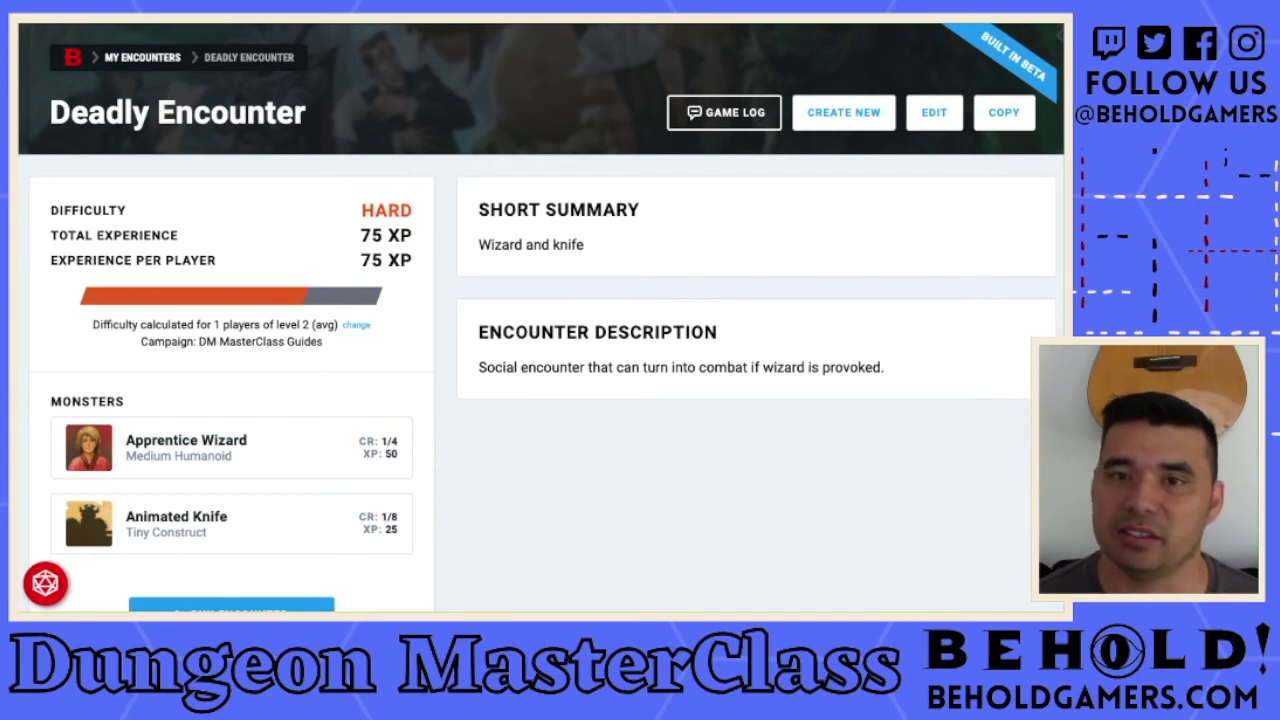
{"action": "scroll", "coordinate": [541, 317], "scroll_direction": "down", "scroll_amount": 3}
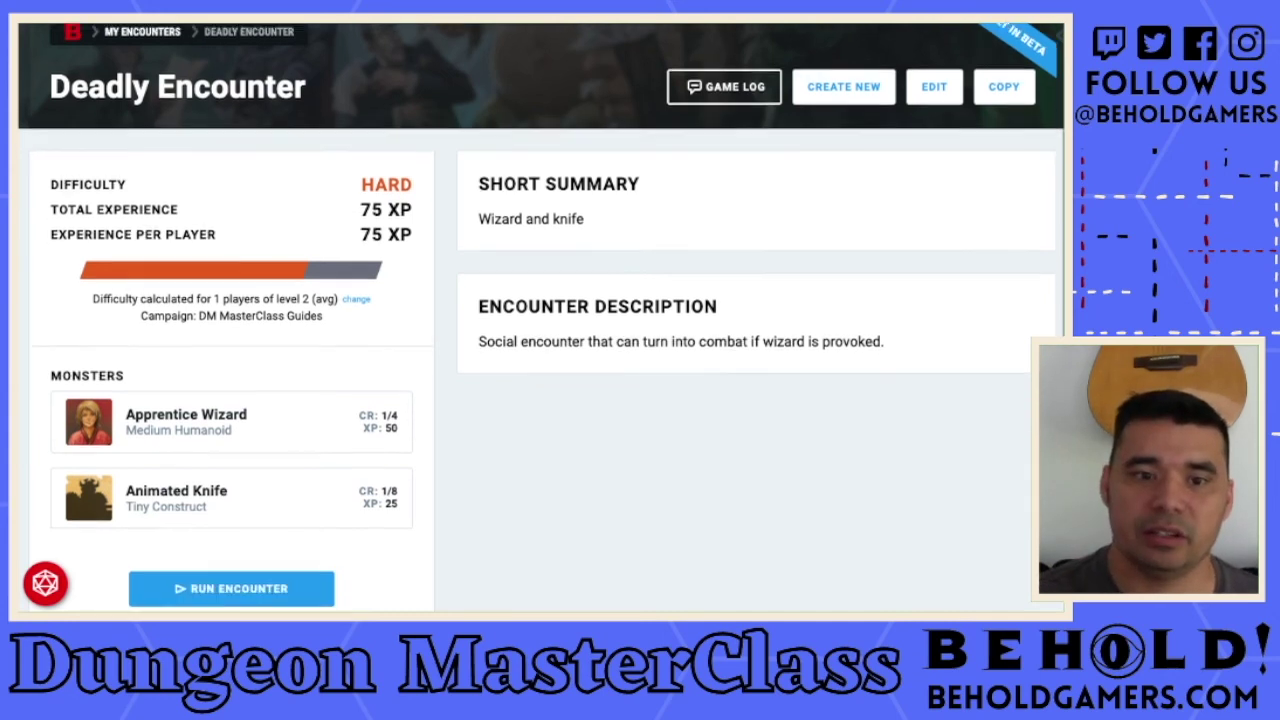